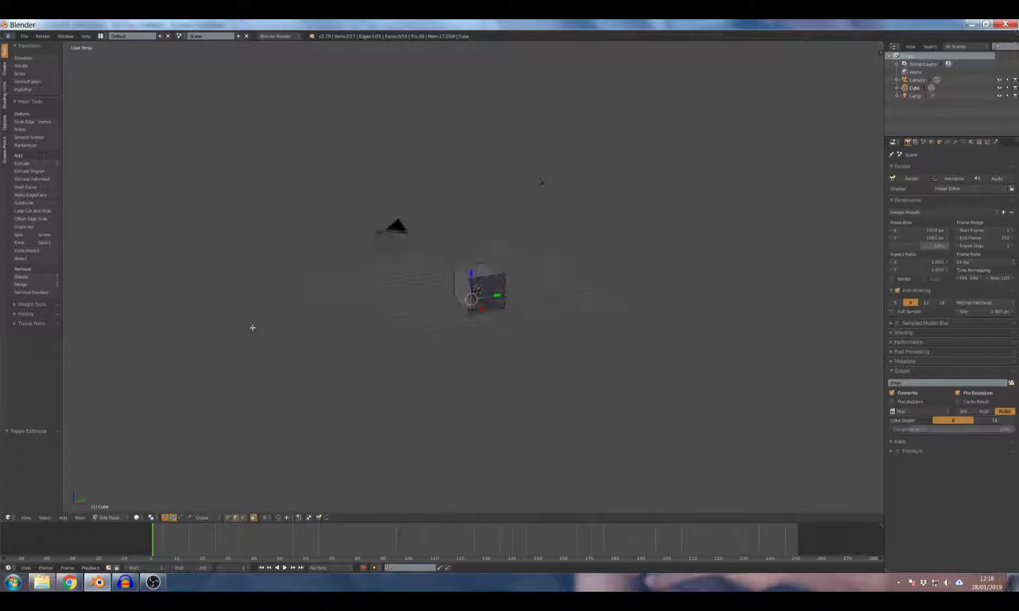
Look through the mesh Delete options and examine the cut-up cube from closer range.
{"action": "left_click", "coordinate": [28, 277]}
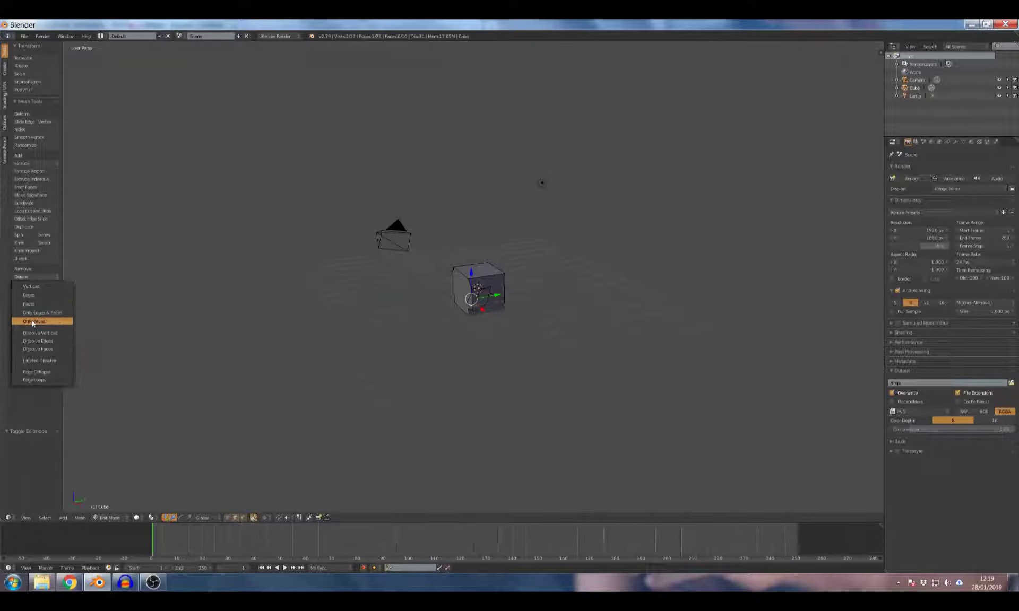
{"action": "scroll", "coordinate": [537, 269], "scroll_direction": "up", "scroll_amount": 6}
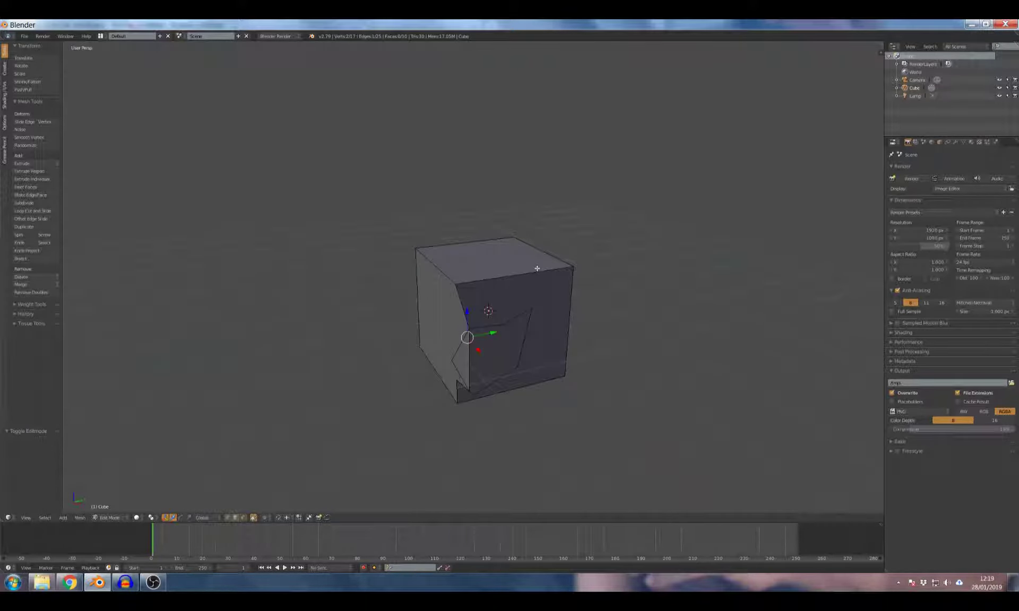
{"action": "scroll", "coordinate": [537, 268], "scroll_direction": "down", "scroll_amount": 1}
{"action": "middle_click_drag", "start_coordinate": [536, 269], "coordinate": [526, 277]}
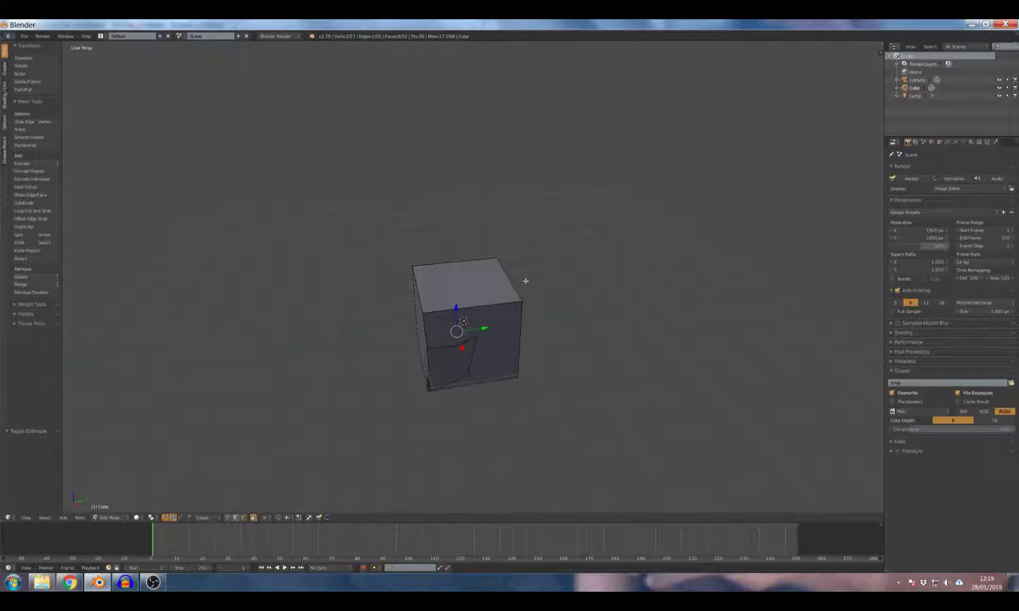
Switch to vertex selection, try deleting one of the cube's intact top corner vertices, and undo the deletion.
{"action": "key", "text": "ctrl+Tab"}
{"action": "left_click", "coordinate": [522, 277]}
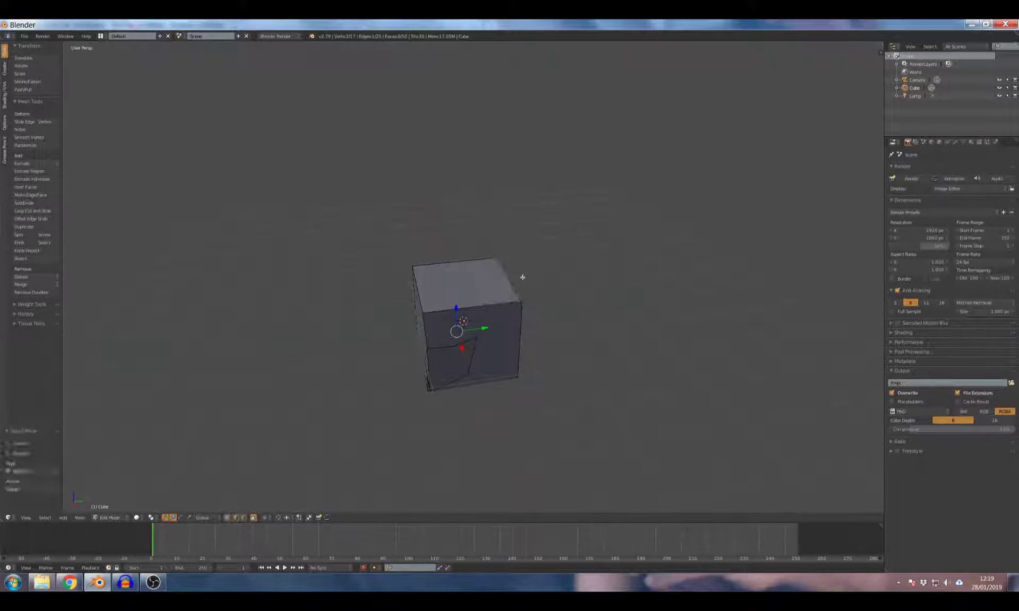
{"action": "scroll", "coordinate": [522, 277], "scroll_direction": "down", "scroll_amount": 5}
{"action": "middle_click_drag", "start_coordinate": [522, 277], "coordinate": [448, 278]}
{"action": "key", "text": "a"}
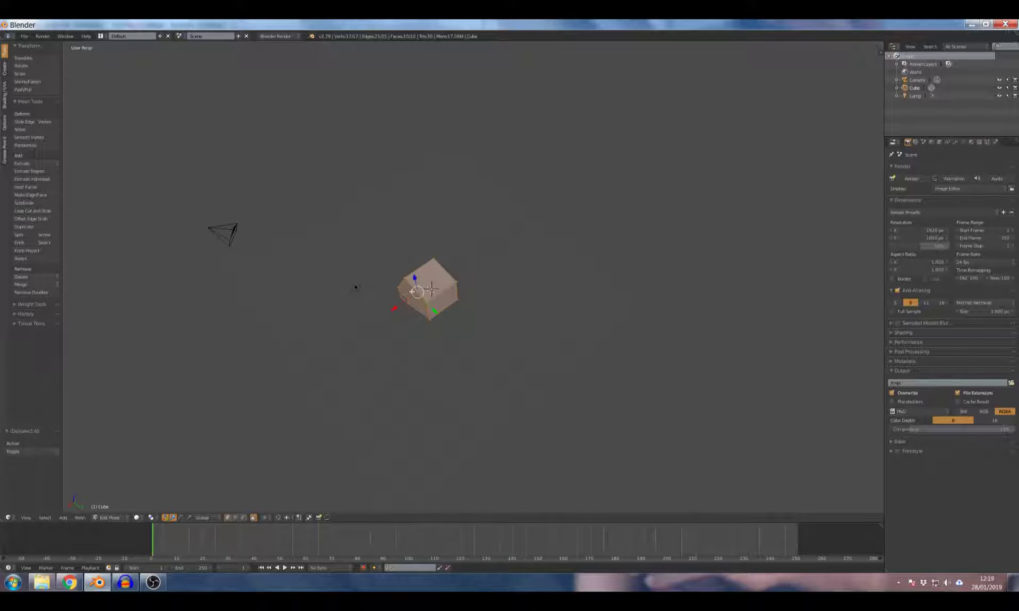
{"action": "scroll", "coordinate": [449, 277], "scroll_direction": "up", "scroll_amount": 5}
{"action": "right_click", "coordinate": [411, 293]}
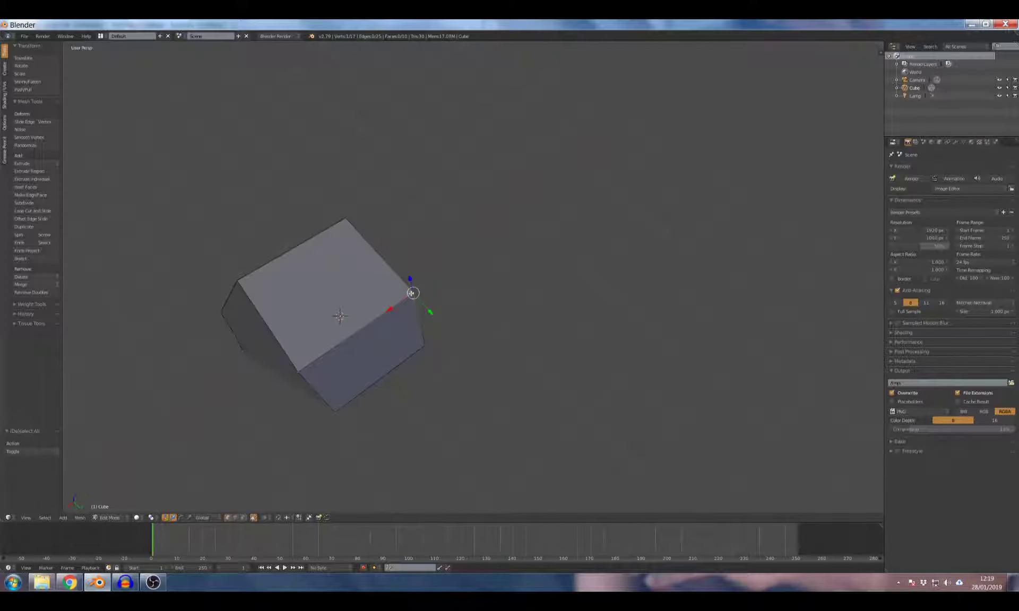
{"action": "key", "text": "x"}
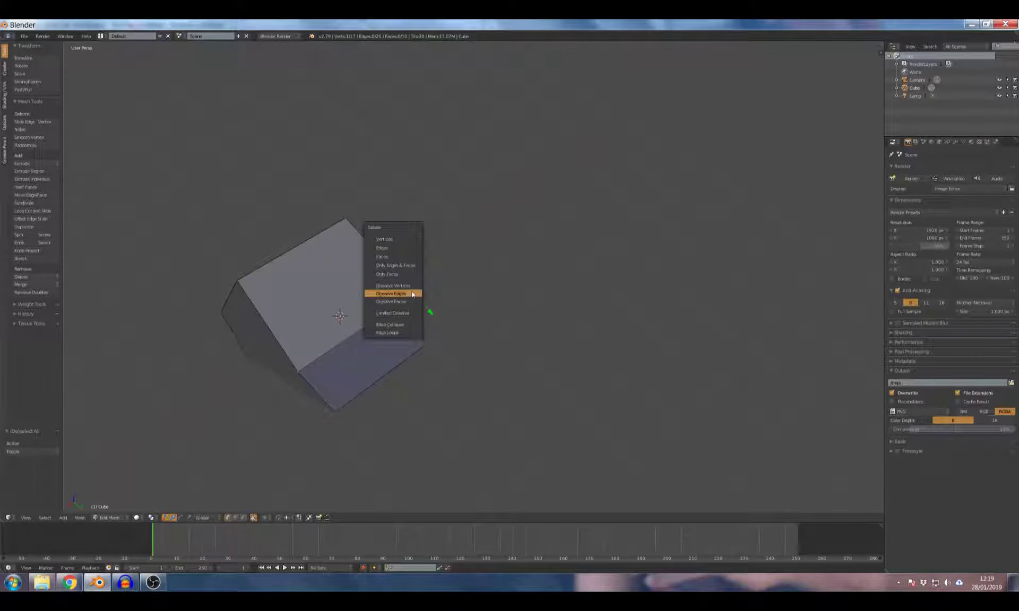
{"action": "left_click", "coordinate": [405, 243]}
{"action": "middle_click_drag", "start_coordinate": [455, 264], "coordinate": [388, 213]}
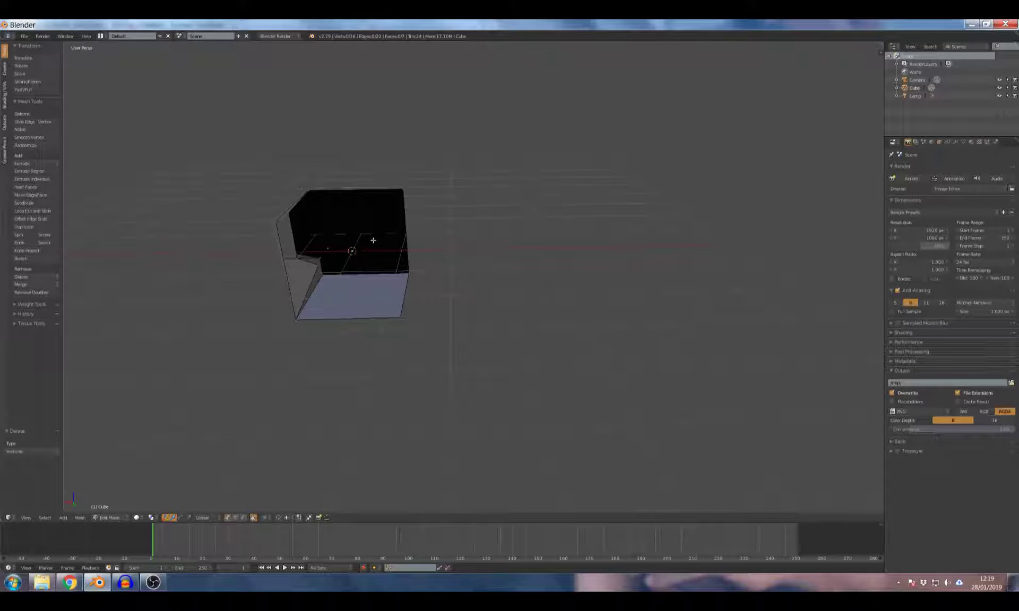
{"action": "key", "text": "ctrl+z"}
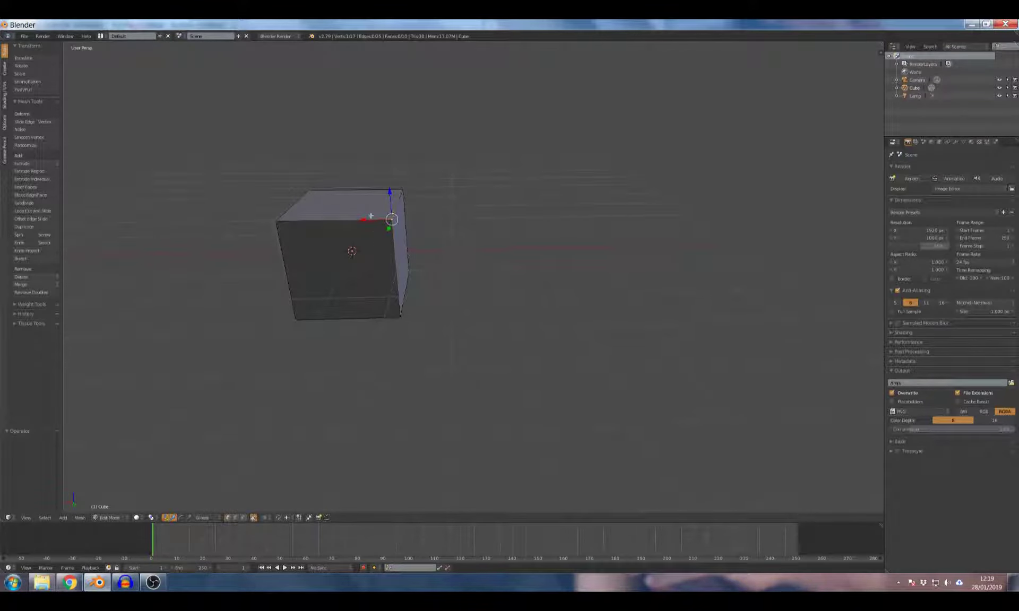
Switch to edge selection, try deleting one of the cube's top edges with the Edges option, and undo the deletion.
{"action": "scroll", "coordinate": [370, 232], "scroll_direction": "up", "scroll_amount": 3}
{"action": "scroll", "coordinate": [361, 233], "scroll_direction": "down", "scroll_amount": 2}
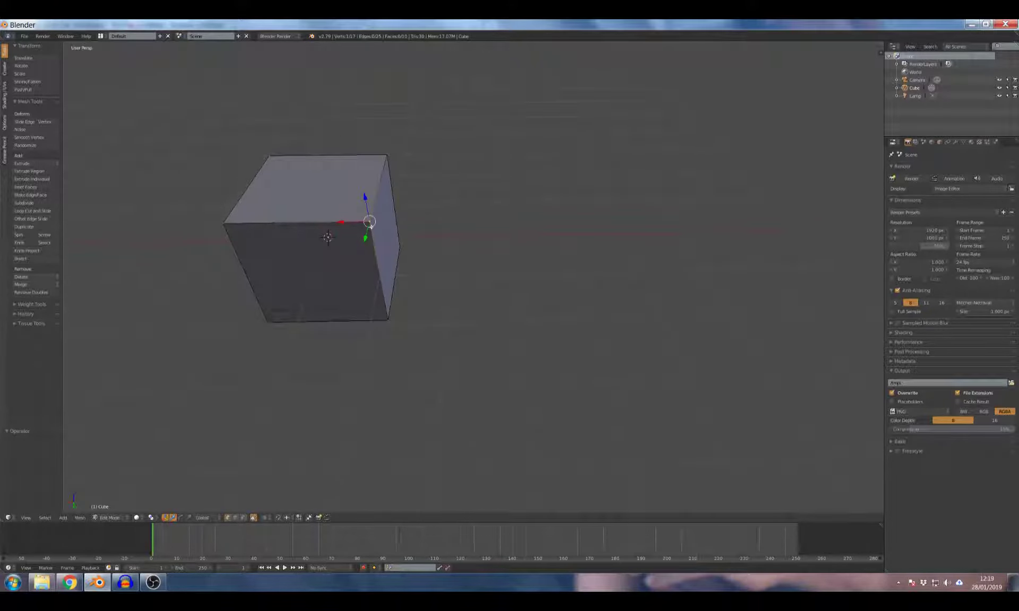
{"action": "key", "text": "ctrl+Tab"}
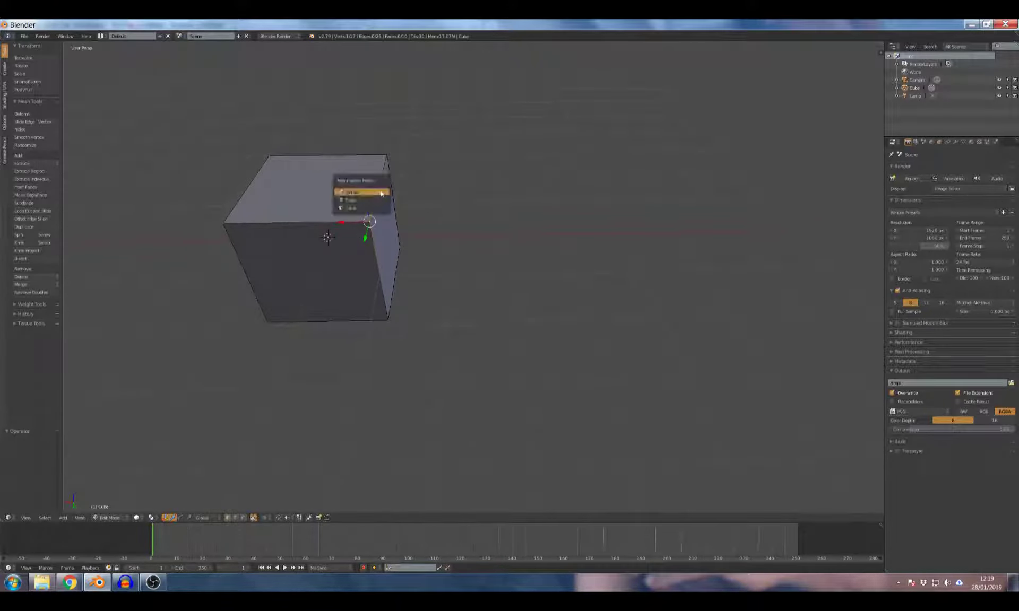
{"action": "left_click", "coordinate": [376, 200]}
{"action": "right_click", "coordinate": [378, 191]}
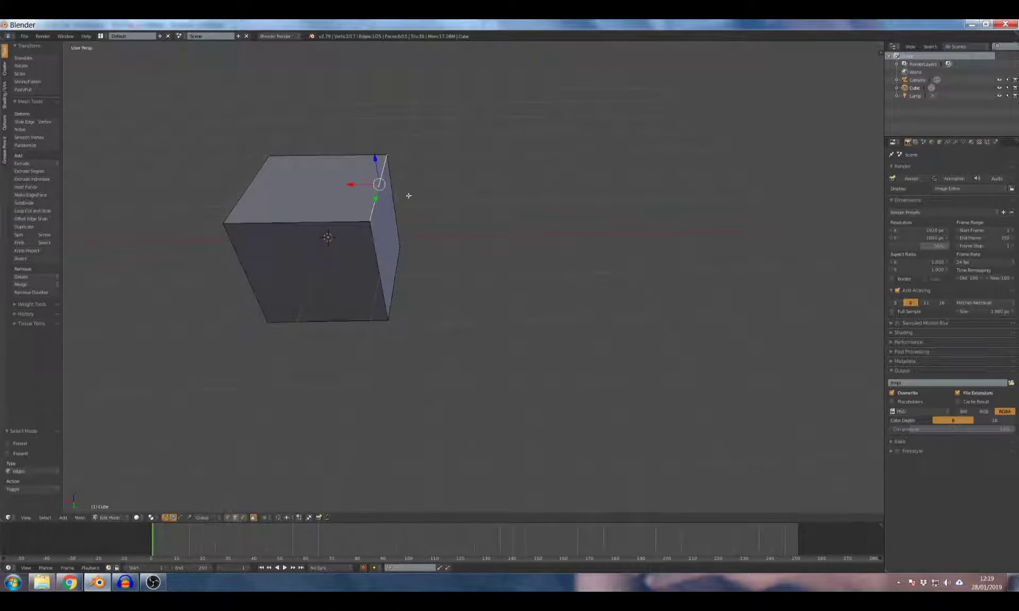
{"action": "mouse_move", "coordinate": [406, 197]}
{"action": "middle_mouse_down"}
{"action": "mouse_move", "coordinate": [371, 193]}
{"action": "mouse_move", "coordinate": [382, 170]}
{"action": "mouse_move", "coordinate": [393, 196]}
{"action": "mouse_move", "coordinate": [377, 207]}
{"action": "mouse_move", "coordinate": [401, 177]}
{"action": "middle_mouse_up"}
{"action": "key", "text": "x"}
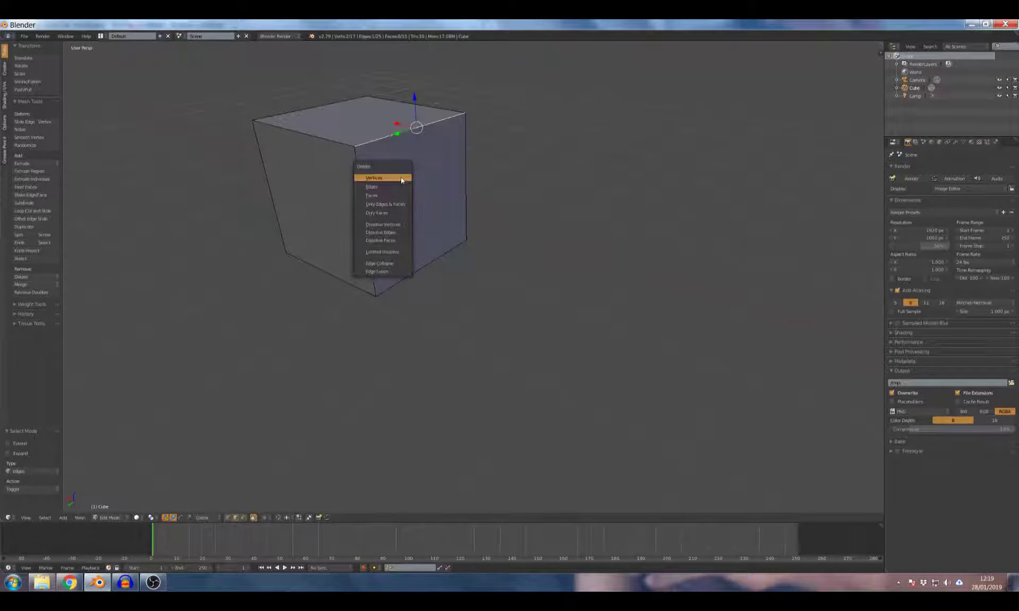
{"action": "left_click", "coordinate": [400, 189]}
{"action": "mouse_move", "coordinate": [387, 189]}
{"action": "middle_mouse_down"}
{"action": "mouse_move", "coordinate": [384, 178]}
{"action": "mouse_move", "coordinate": [337, 189]}
{"action": "mouse_move", "coordinate": [390, 178]}
{"action": "mouse_move", "coordinate": [360, 185]}
{"action": "mouse_move", "coordinate": [391, 162]}
{"action": "mouse_move", "coordinate": [391, 189]}
{"action": "mouse_move", "coordinate": [402, 185]}
{"action": "middle_mouse_up"}
{"action": "key", "text": "ctrl+z"}
Switch to face selection, try deleting one of the cube's side faces with the Faces option, and undo the deletion.
{"action": "key", "text": "ctrl+Tab"}
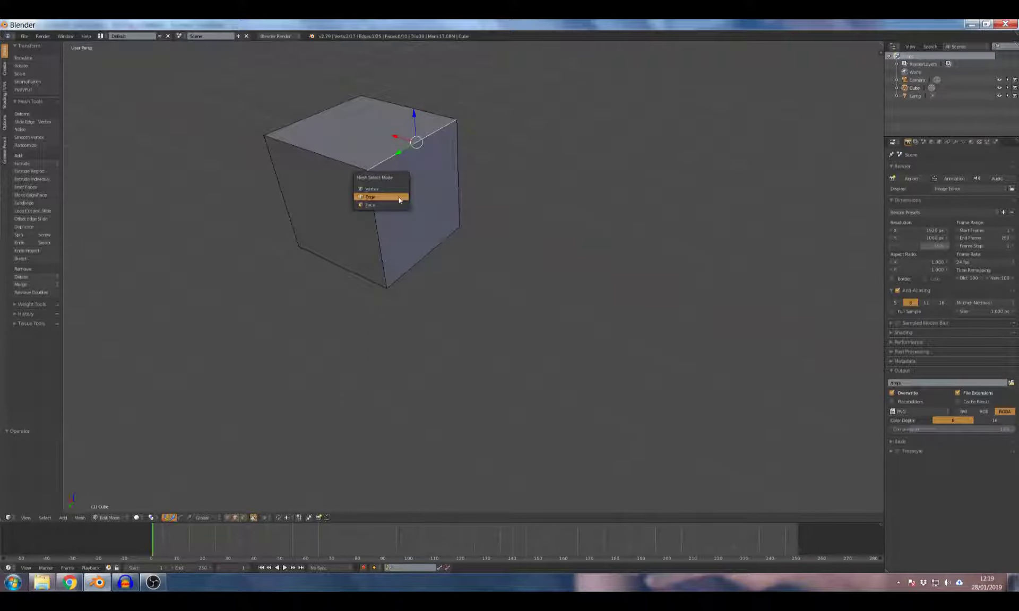
{"action": "left_click", "coordinate": [385, 209]}
{"action": "right_click", "coordinate": [330, 212]}
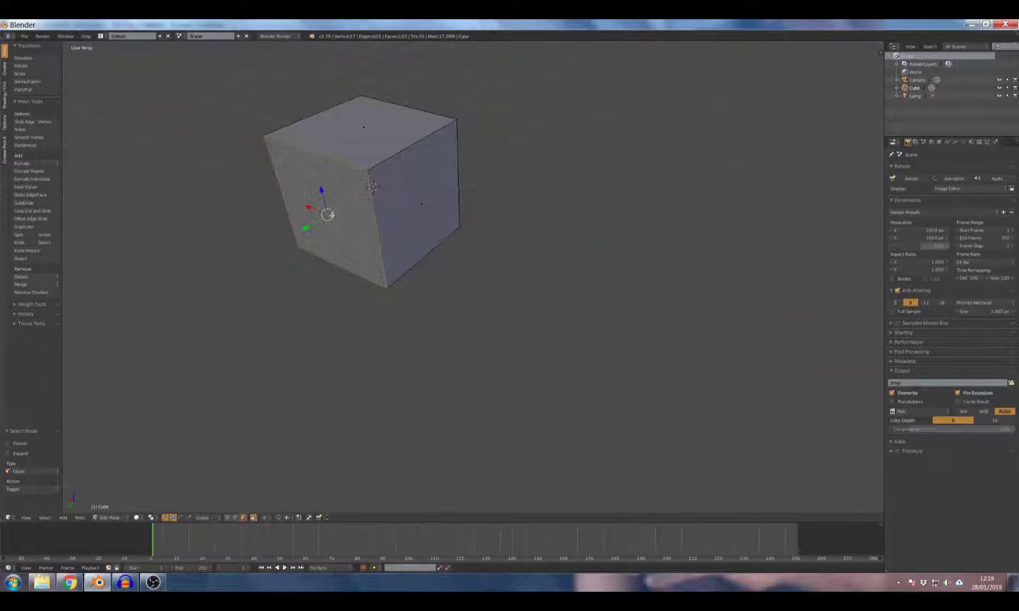
{"action": "key", "text": "x"}
{"action": "left_click", "coordinate": [329, 225]}
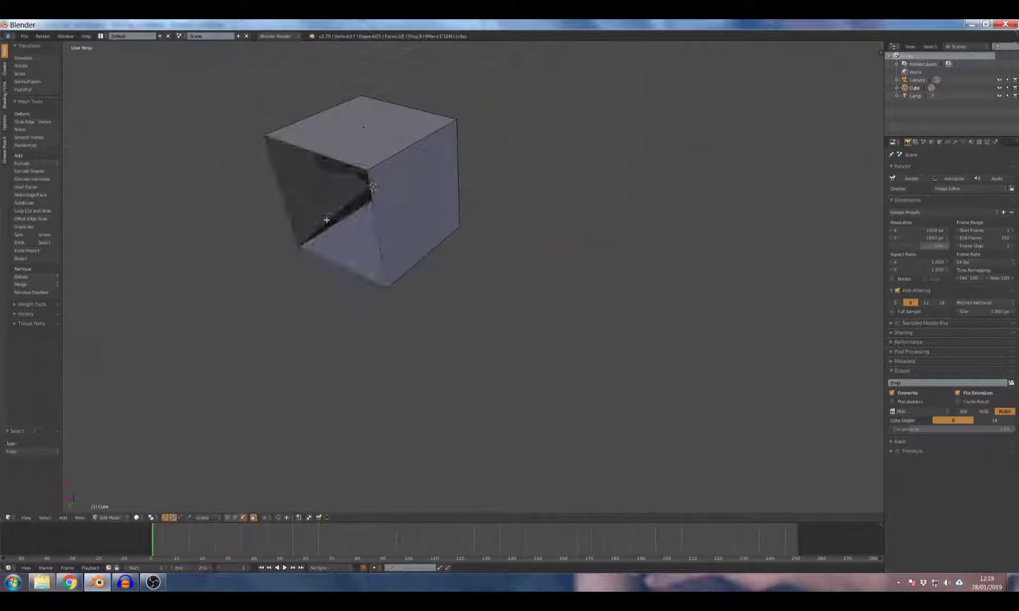
{"action": "middle_click_drag", "start_coordinate": [330, 225], "coordinate": [661, 321]}
{"action": "key", "text": "ctrl+z"}
Switch to edge selection and select the upper outer edge of the irregular face on the cube's cut-up side.
{"action": "scroll", "coordinate": [425, 221], "scroll_direction": "down", "scroll_amount": 5}
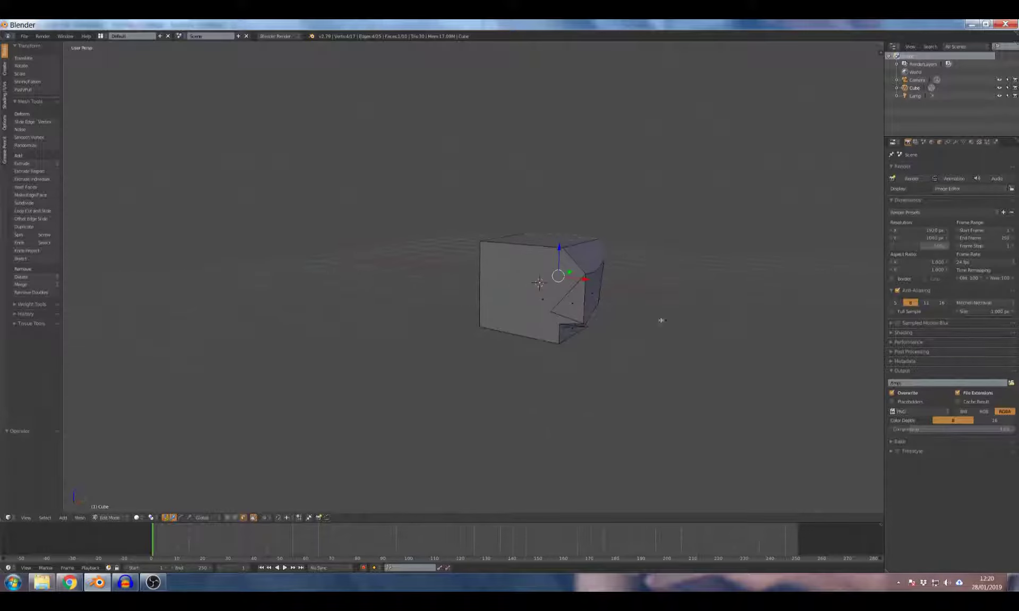
{"action": "scroll", "coordinate": [578, 340], "scroll_direction": "up", "scroll_amount": 5}
{"action": "middle_click_drag", "start_coordinate": [598, 339], "coordinate": [414, 309]}
{"action": "scroll", "coordinate": [414, 308], "scroll_direction": "down", "scroll_amount": 5}
{"action": "right_click", "coordinate": [351, 274]}
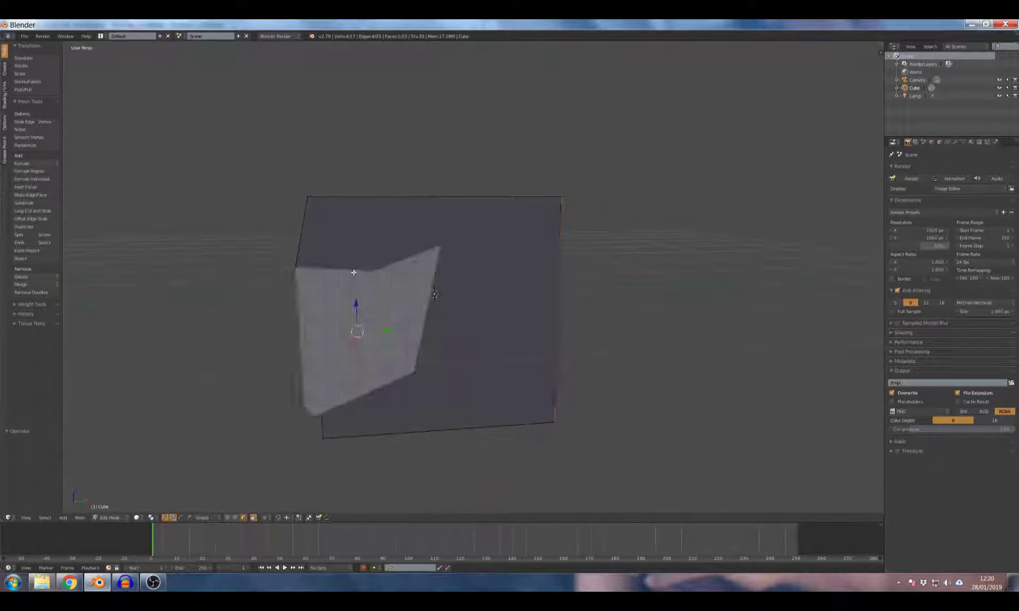
{"action": "key", "text": "ctrl+Tab"}
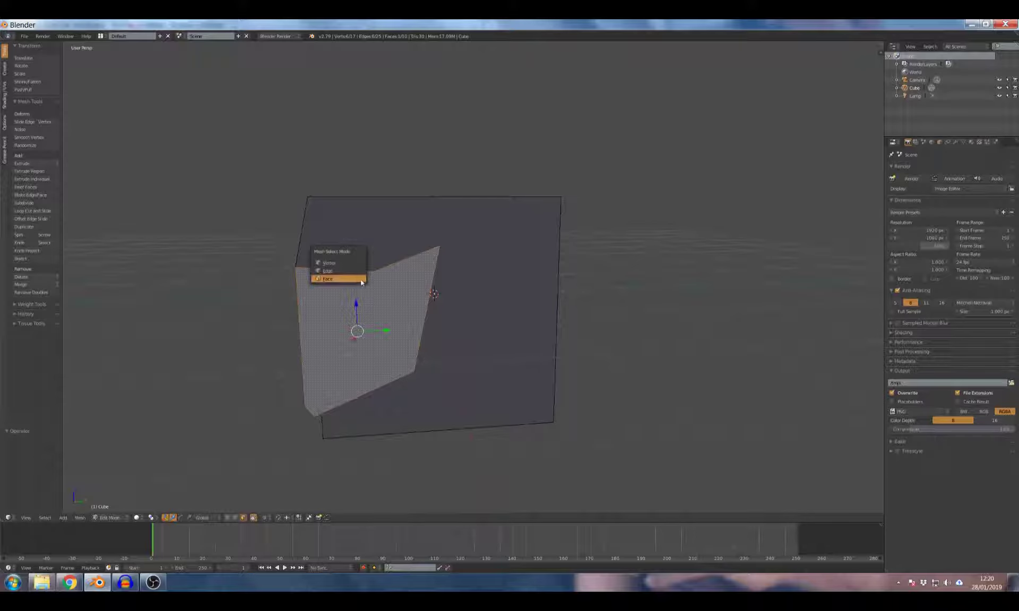
{"action": "left_click", "coordinate": [359, 271]}
{"action": "right_click", "coordinate": [354, 270]}
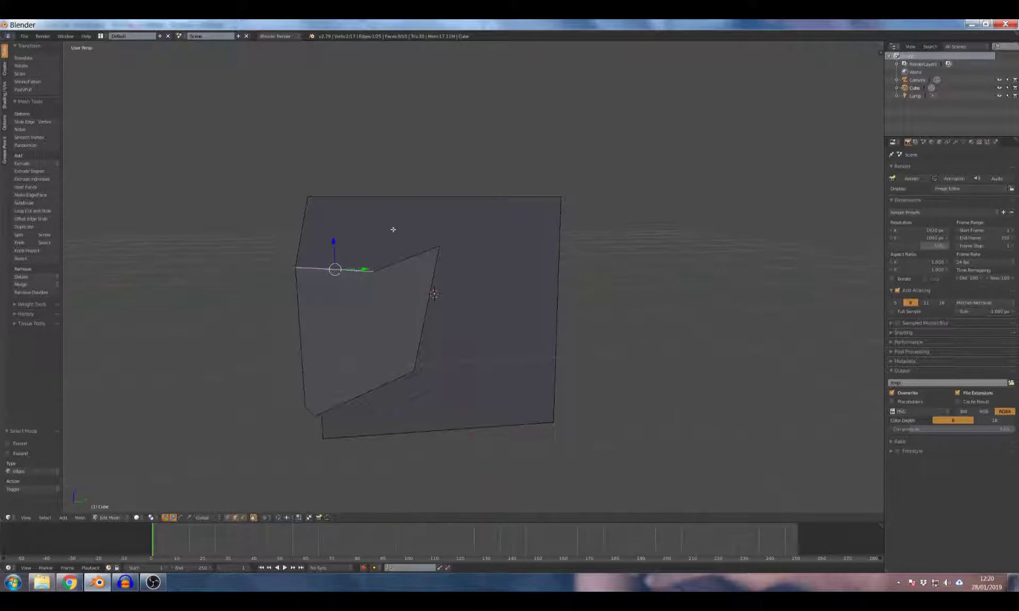
Try deleting the irregular face's selected edge with the Edges option, and undo the deletion.
{"action": "key", "text": "x"}
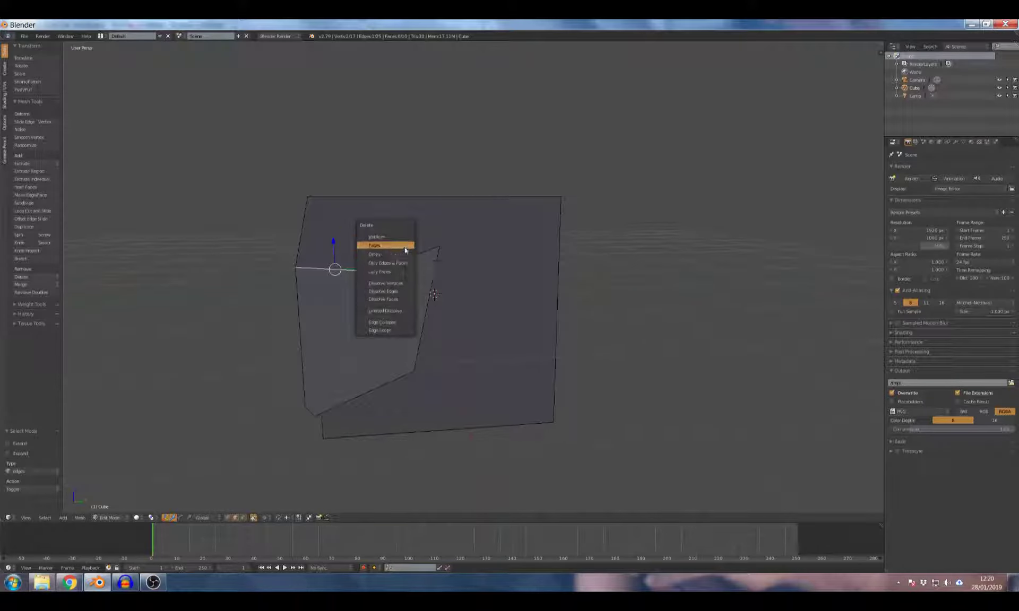
{"action": "left_click", "coordinate": [403, 245]}
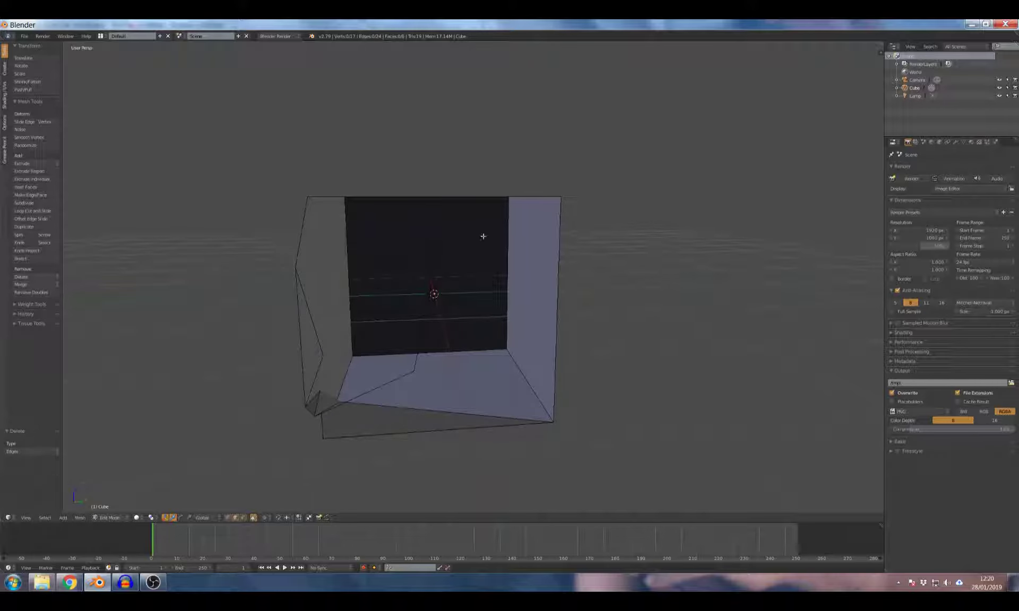
{"action": "key", "text": "ctrl+z"}
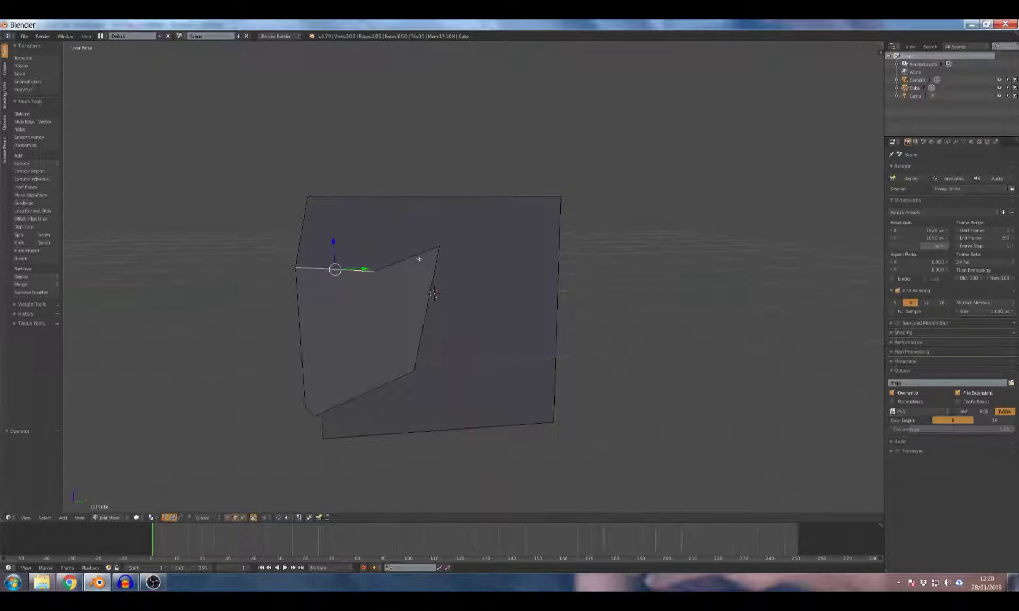
Remove the selected edge of the irregular face using Dissolve Edges.
{"action": "scroll", "coordinate": [357, 275], "scroll_direction": "up", "scroll_amount": 3}
{"action": "scroll", "coordinate": [371, 279], "scroll_direction": "down", "scroll_amount": 5}
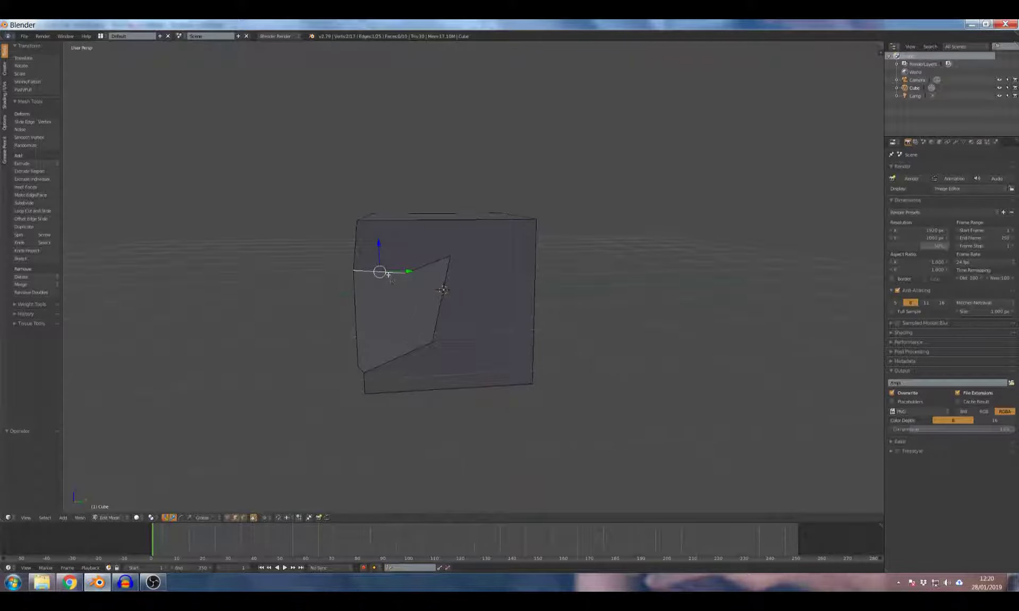
{"action": "key", "text": "x"}
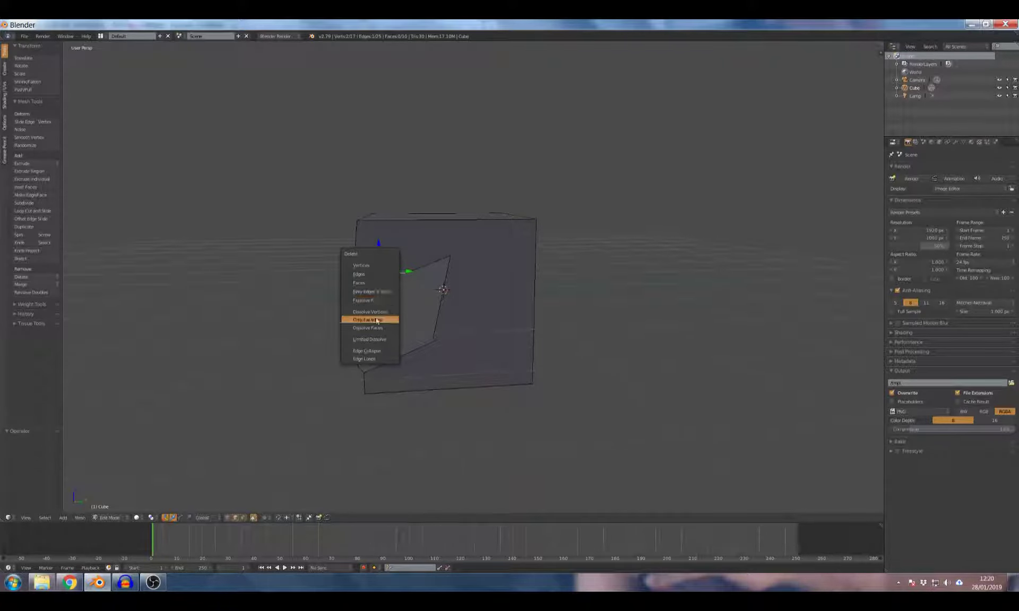
{"action": "left_click", "coordinate": [375, 320]}
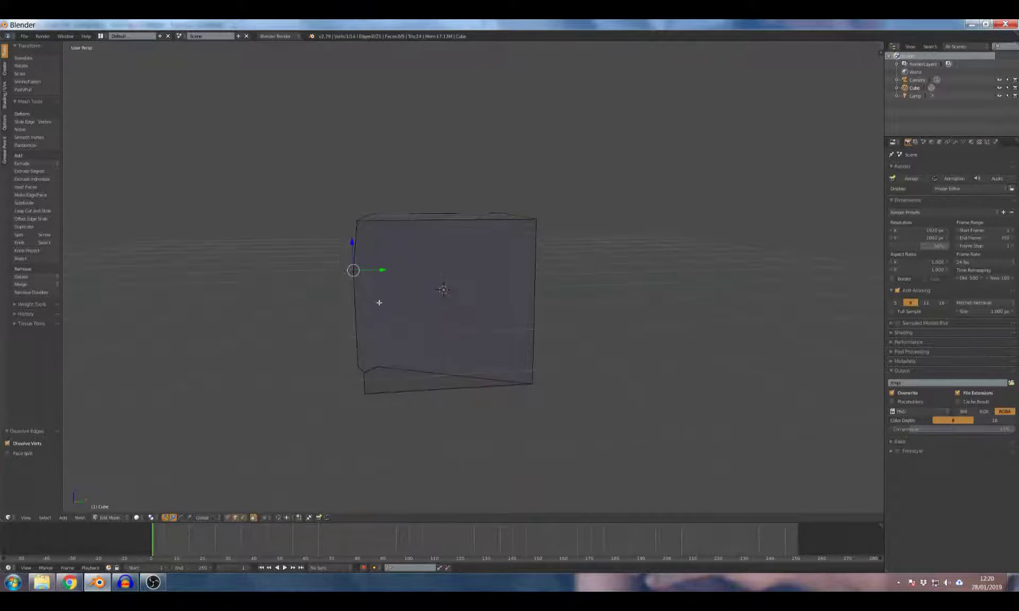
{"action": "middle_click_drag", "start_coordinate": [373, 309], "coordinate": [392, 302]}
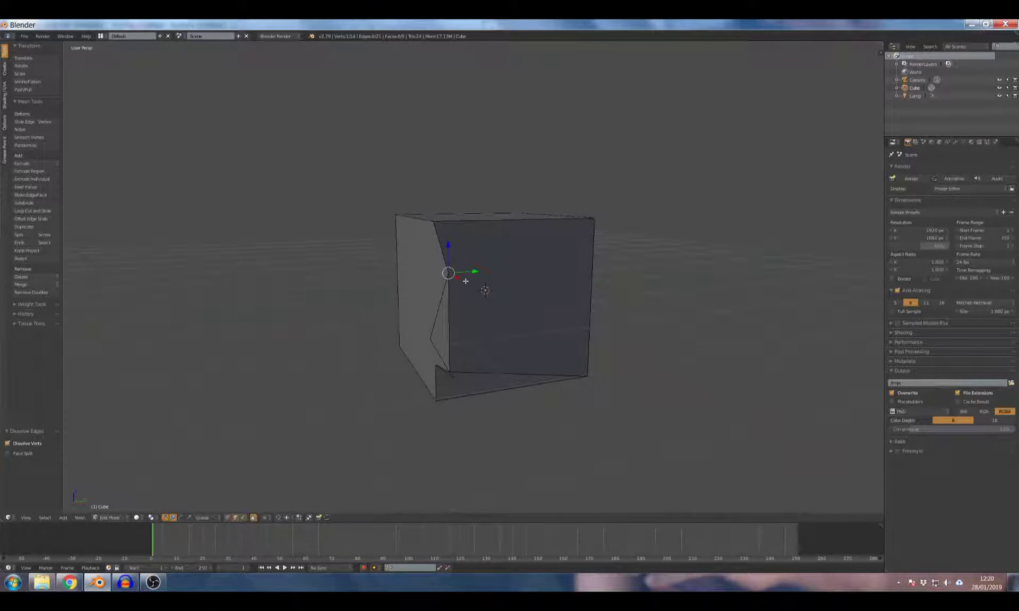
Switch to vertex selection, move the stray vertex beside the notch further into the side face, and remove it with Dissolve Vertices.
{"action": "middle_click_drag", "start_coordinate": [465, 281], "coordinate": [381, 303]}
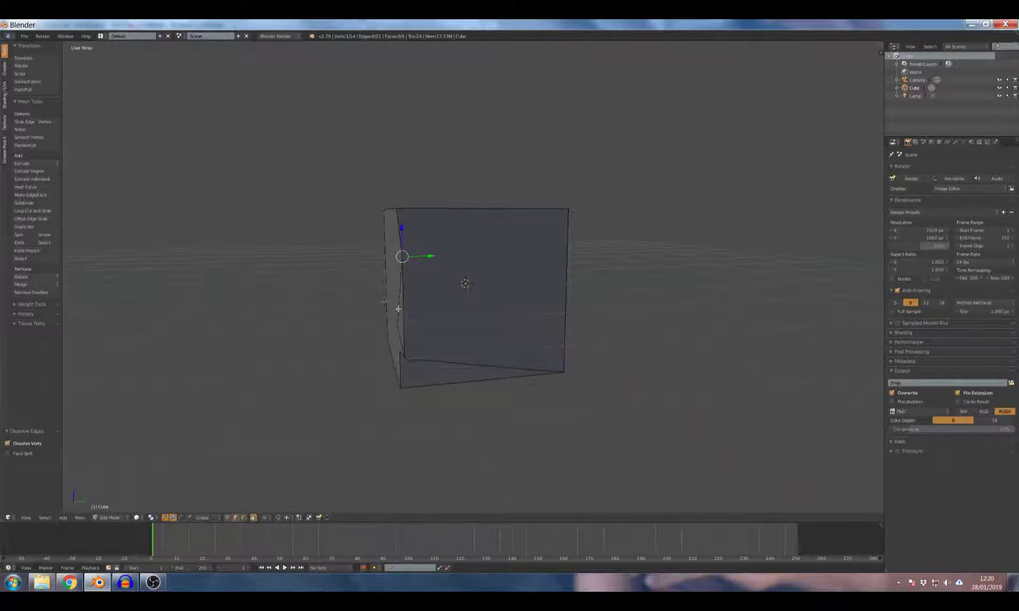
{"action": "key", "text": "ctrl+Tab"}
{"action": "left_click", "coordinate": [386, 302]}
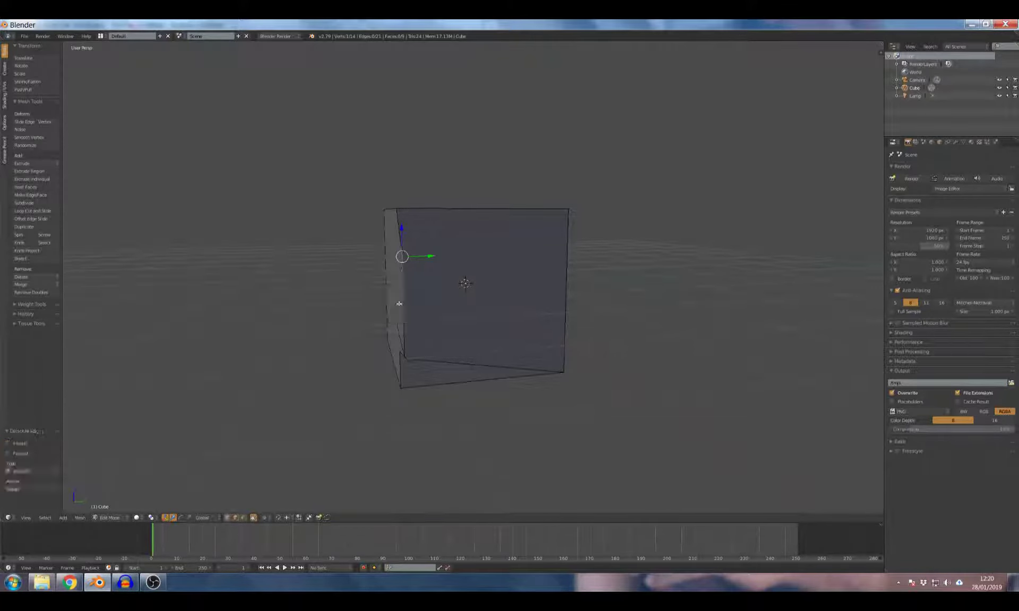
{"action": "middle_click_drag", "start_coordinate": [392, 302], "coordinate": [460, 297]}
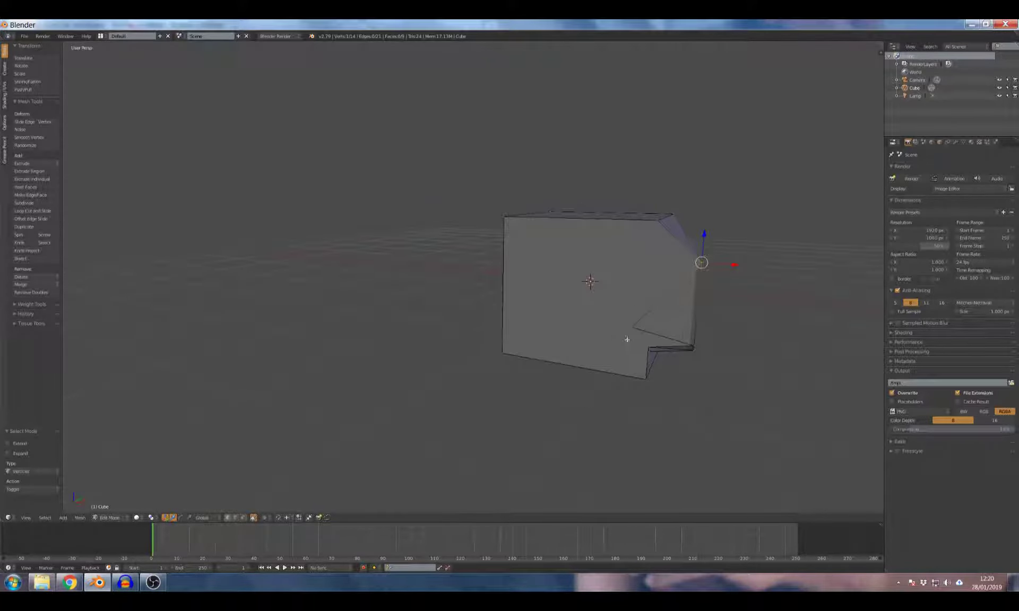
{"action": "right_click_drag", "start_coordinate": [627, 334], "coordinate": [598, 317]}
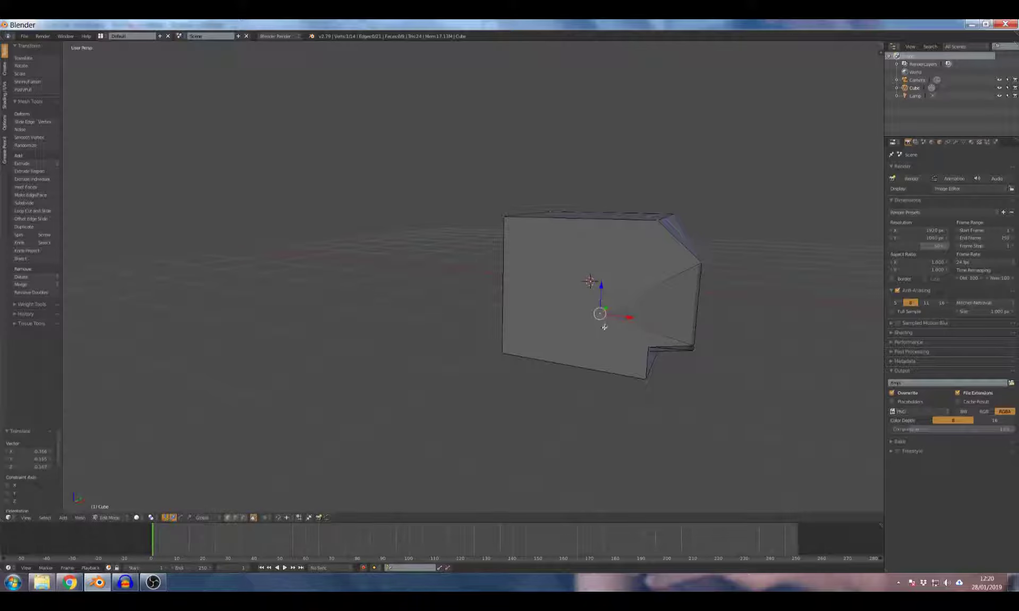
{"action": "key", "text": "x"}
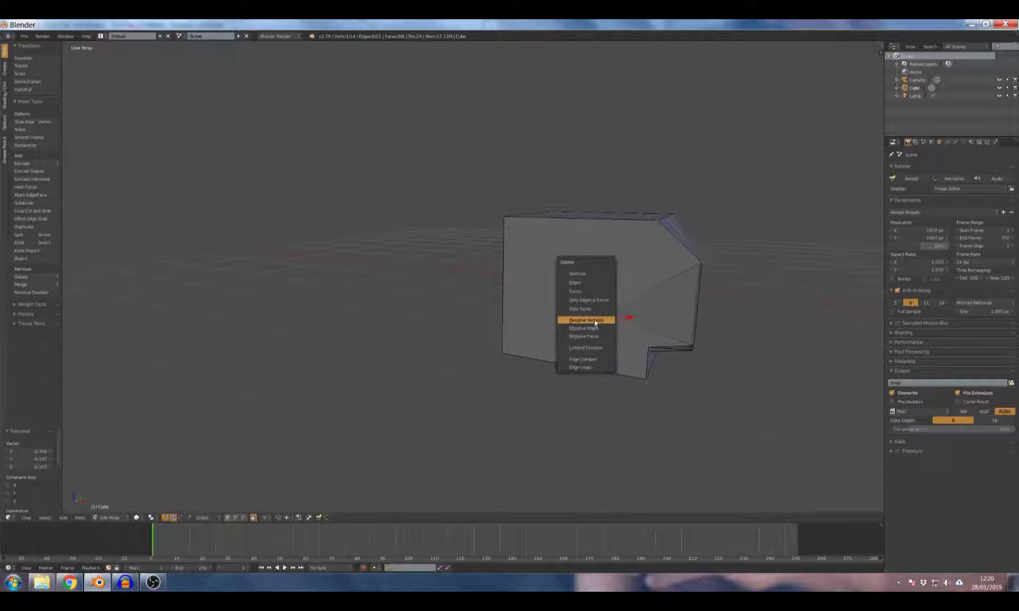
{"action": "left_click", "coordinate": [595, 320]}
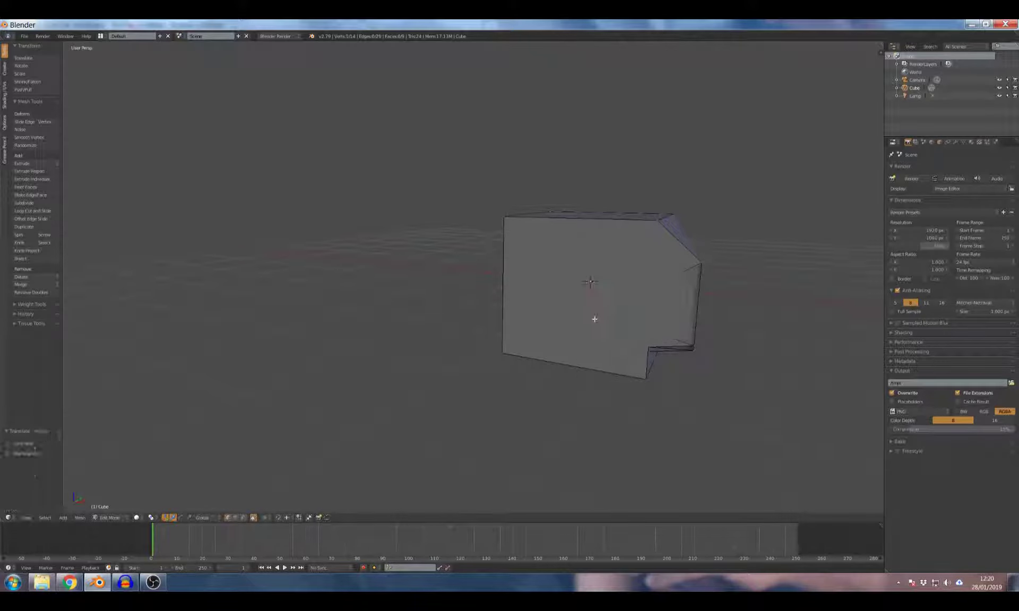
{"action": "mouse_move", "coordinate": [596, 282]}
{"action": "middle_mouse_down"}
{"action": "mouse_move", "coordinate": [536, 292]}
{"action": "mouse_move", "coordinate": [580, 295]}
{"action": "mouse_move", "coordinate": [598, 280]}
{"action": "middle_mouse_up"}
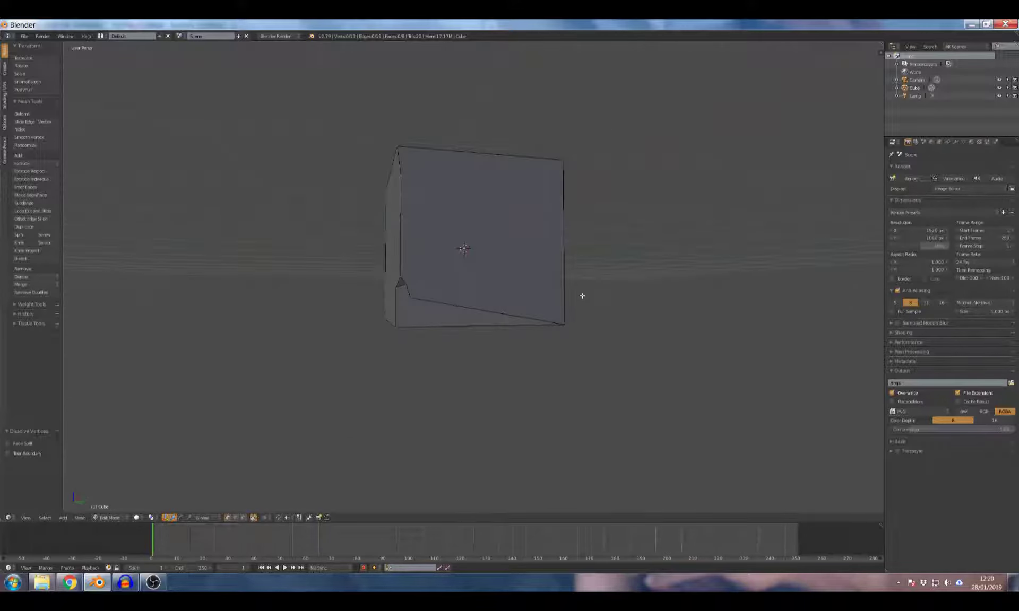
{"action": "scroll", "coordinate": [523, 191], "scroll_direction": "up", "scroll_amount": 5}
{"action": "scroll", "coordinate": [518, 193], "scroll_direction": "down", "scroll_amount": 6}
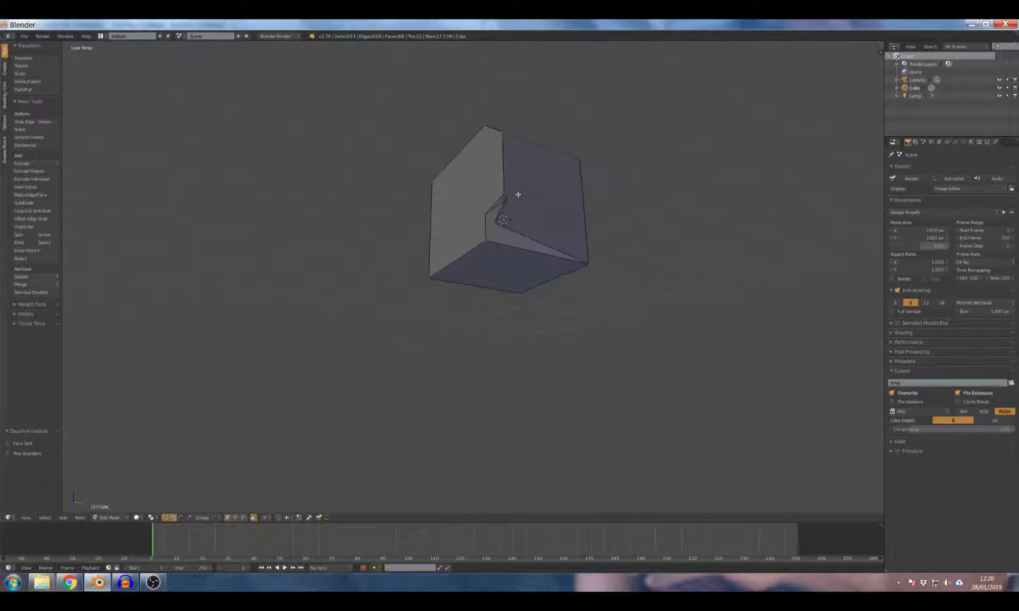
Select the vertex just below the cube's upper corner on the notched vertical edge and remove it with Dissolve Vertices.
{"action": "middle_click_drag", "start_coordinate": [519, 193], "coordinate": [513, 217]}
{"action": "scroll", "coordinate": [501, 322], "scroll_direction": "up", "scroll_amount": 1}
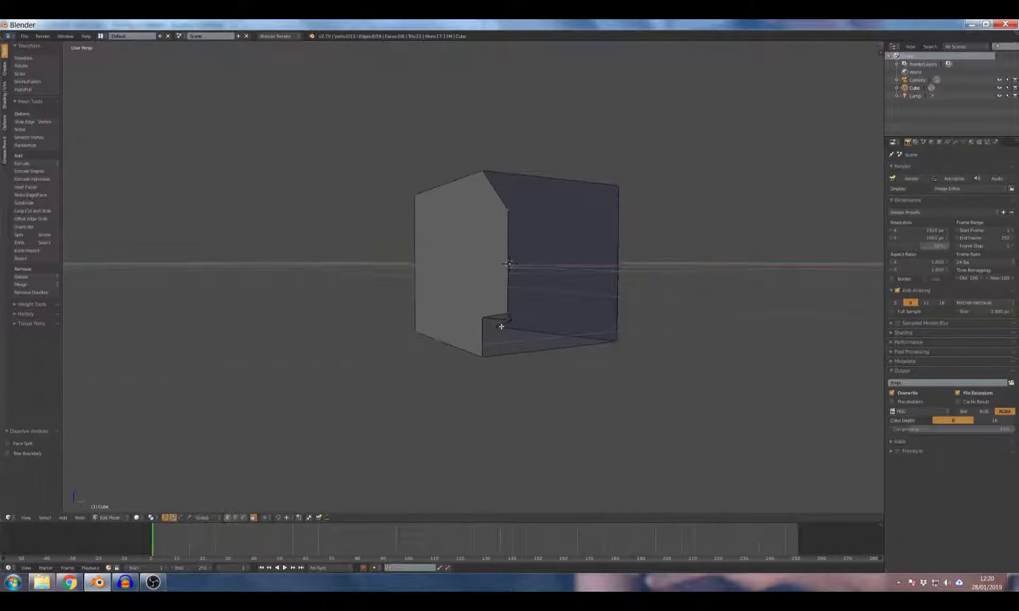
{"action": "scroll", "coordinate": [512, 318], "scroll_direction": "down", "scroll_amount": 2}
{"action": "middle_click_drag", "start_coordinate": [512, 318], "coordinate": [505, 314]}
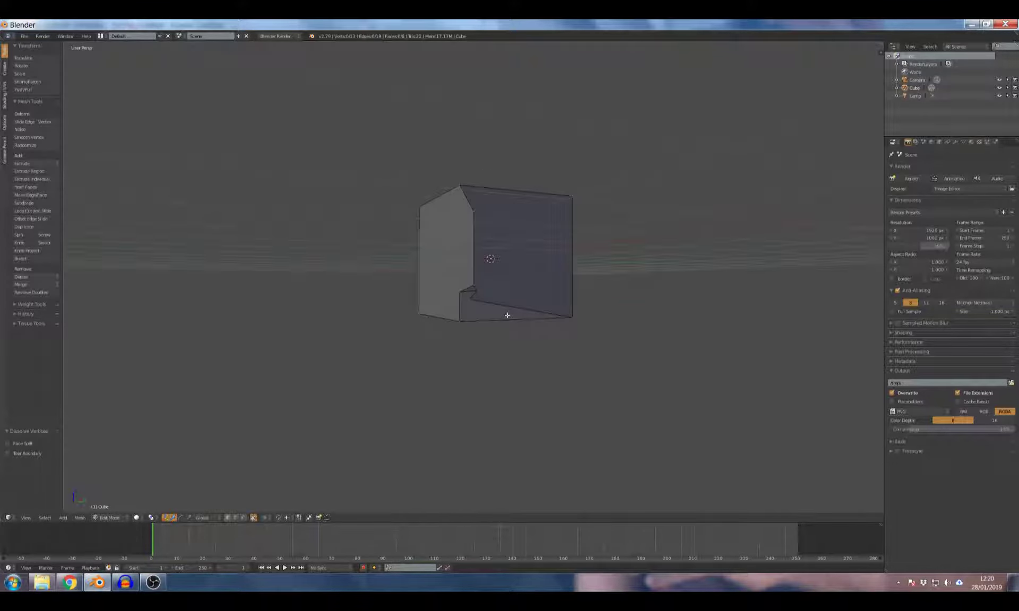
{"action": "right_click", "coordinate": [468, 220]}
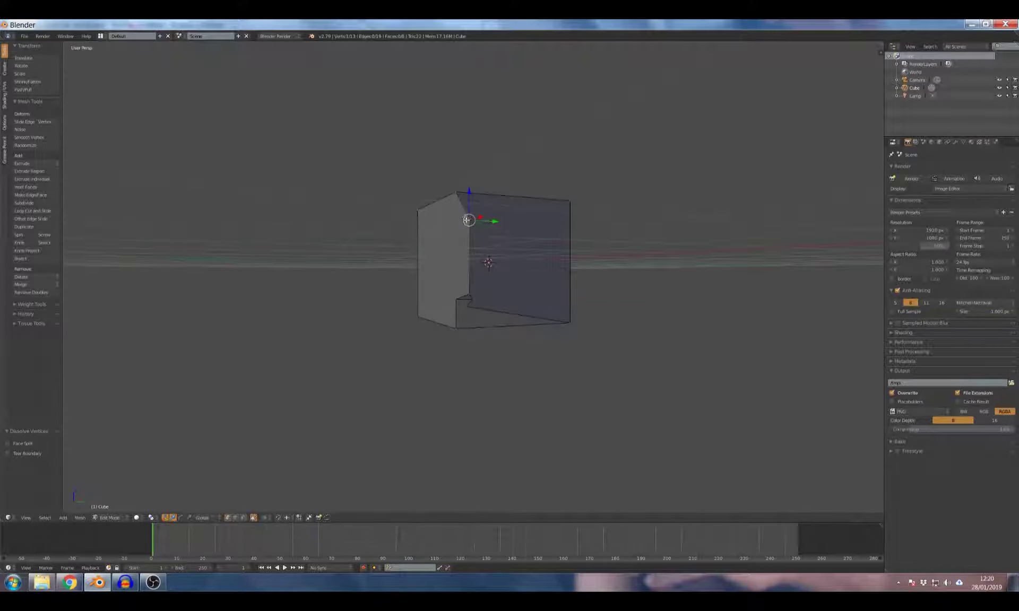
{"action": "key", "text": "x"}
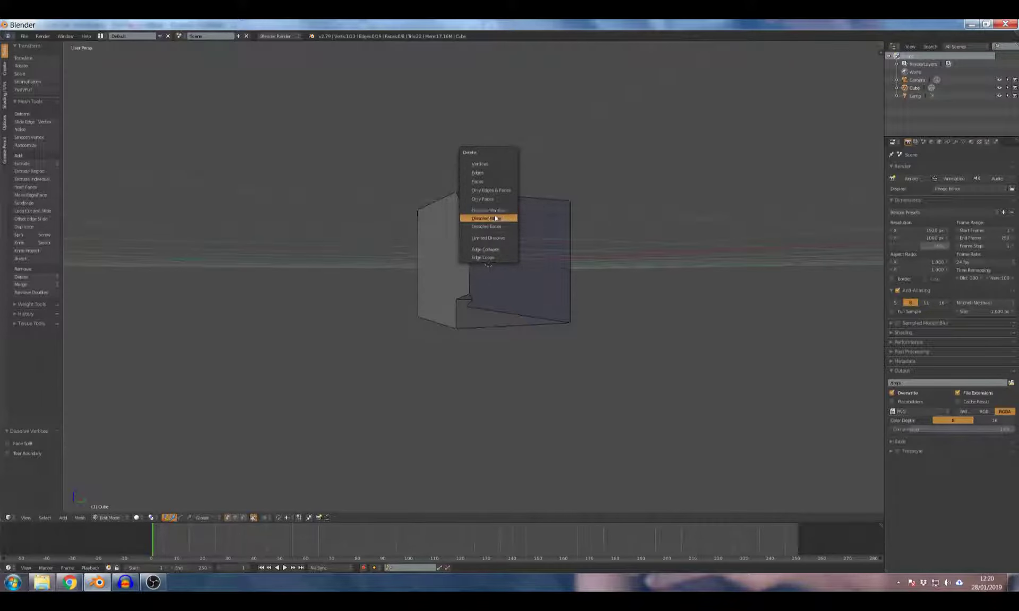
{"action": "left_click", "coordinate": [493, 211]}
{"action": "mouse_move", "coordinate": [503, 209]}
{"action": "middle_mouse_down"}
{"action": "mouse_move", "coordinate": [503, 222]}
{"action": "mouse_move", "coordinate": [464, 225]}
{"action": "mouse_move", "coordinate": [494, 211]}
{"action": "middle_mouse_up"}
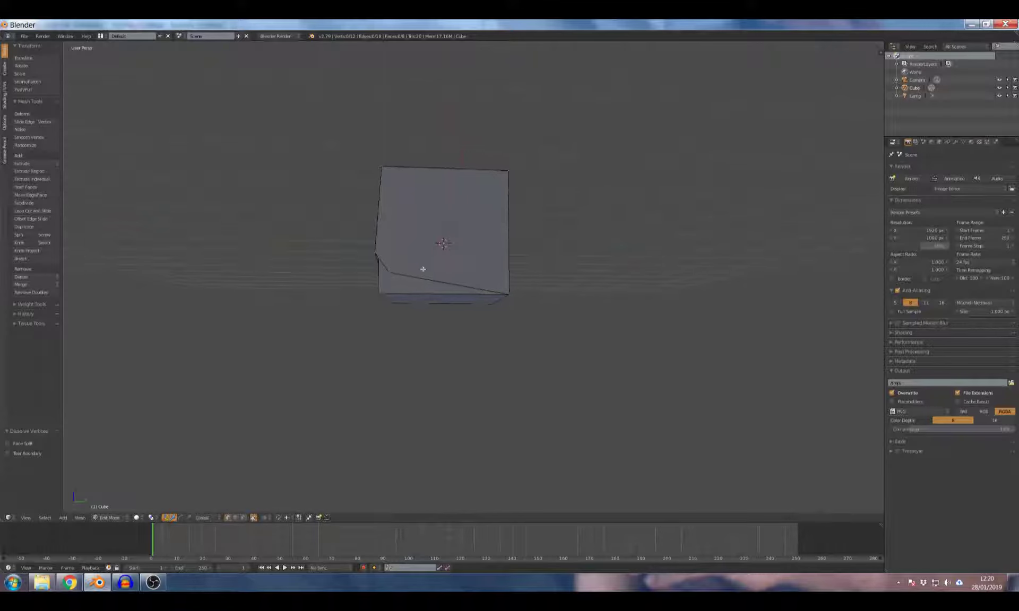
{"action": "scroll", "coordinate": [423, 269], "scroll_direction": "up", "scroll_amount": 5}
{"action": "scroll", "coordinate": [434, 257], "scroll_direction": "down", "scroll_amount": 5}
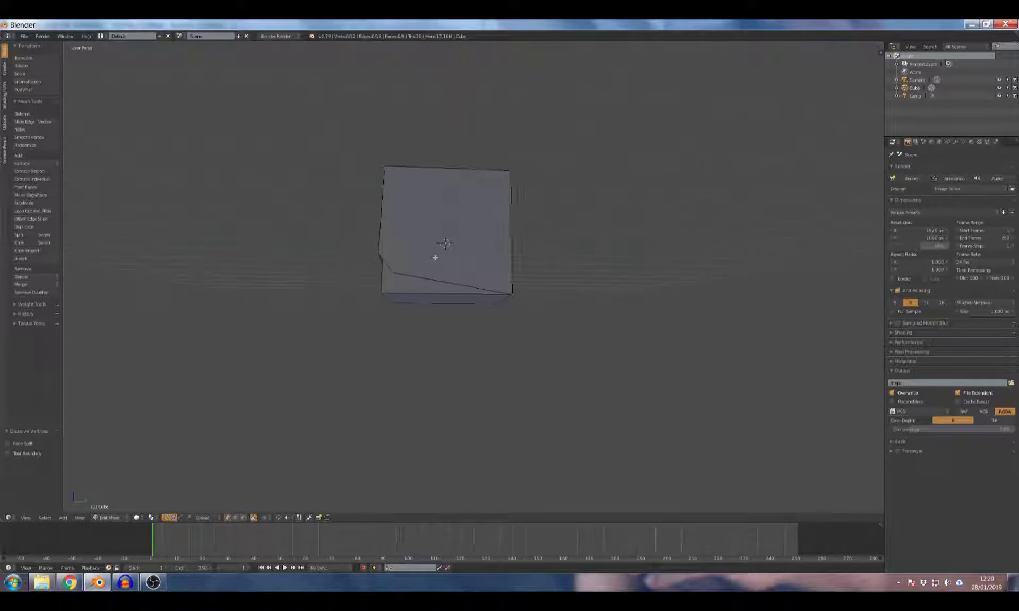
{"action": "middle_click_drag", "start_coordinate": [435, 256], "coordinate": [571, 337]}
{"action": "scroll", "coordinate": [604, 327], "scroll_direction": "down", "scroll_amount": 2}
{"action": "scroll", "coordinate": [601, 329], "scroll_direction": "down", "scroll_amount": 2}
{"action": "right_click", "coordinate": [472, 322]}
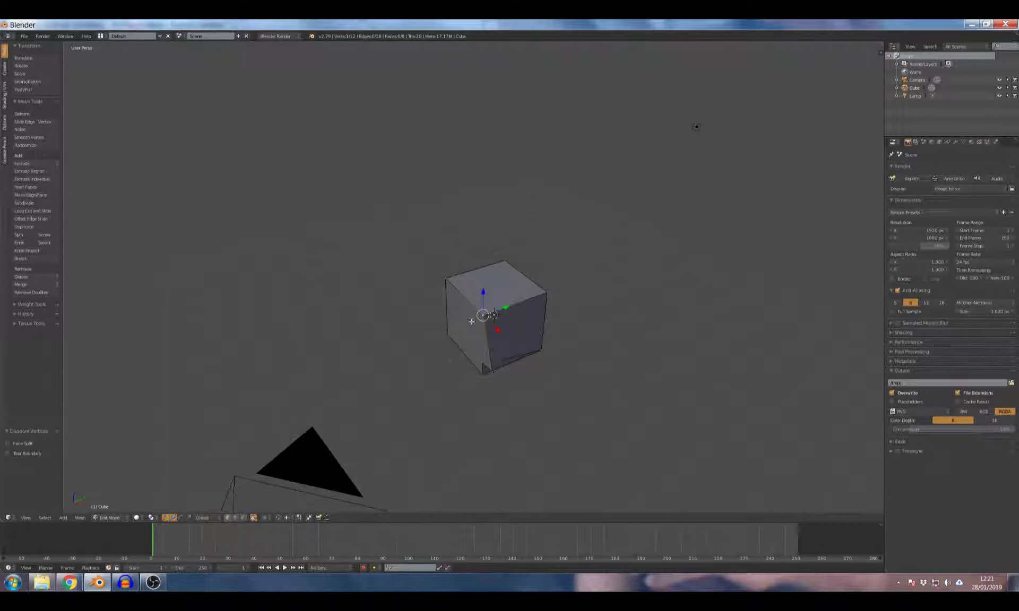
{"action": "key", "text": "e"}
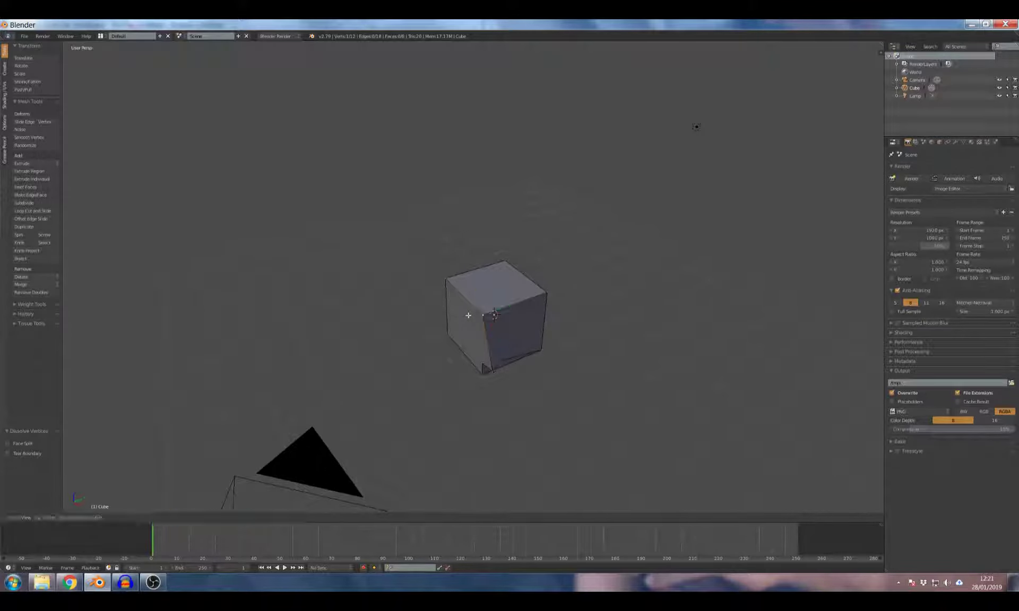
{"action": "right_click", "coordinate": [468, 315]}
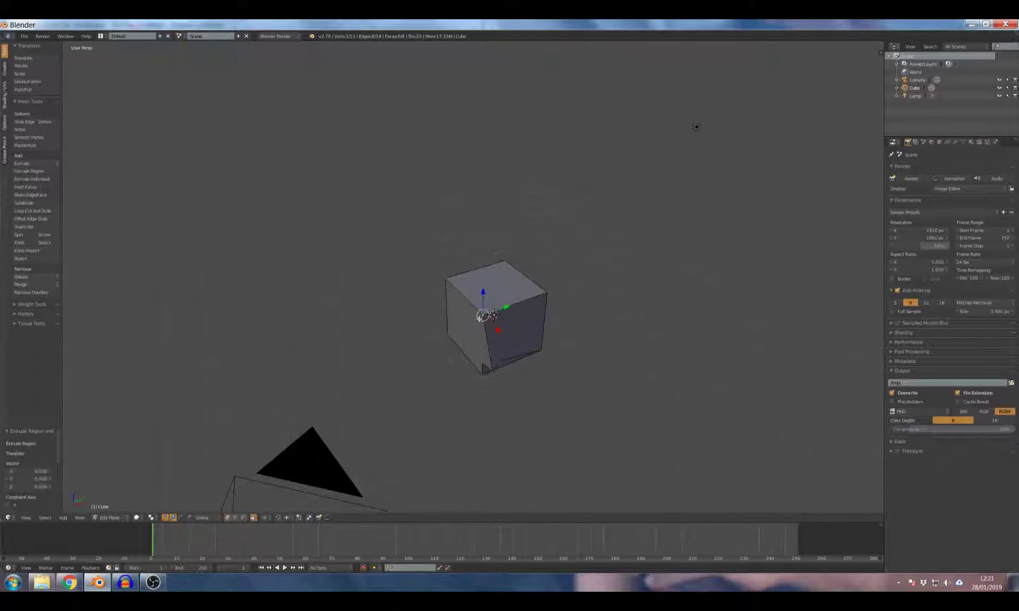
{"action": "left_click", "coordinate": [482, 316]}
{"action": "scroll", "coordinate": [482, 316], "scroll_direction": "up", "scroll_amount": 4}
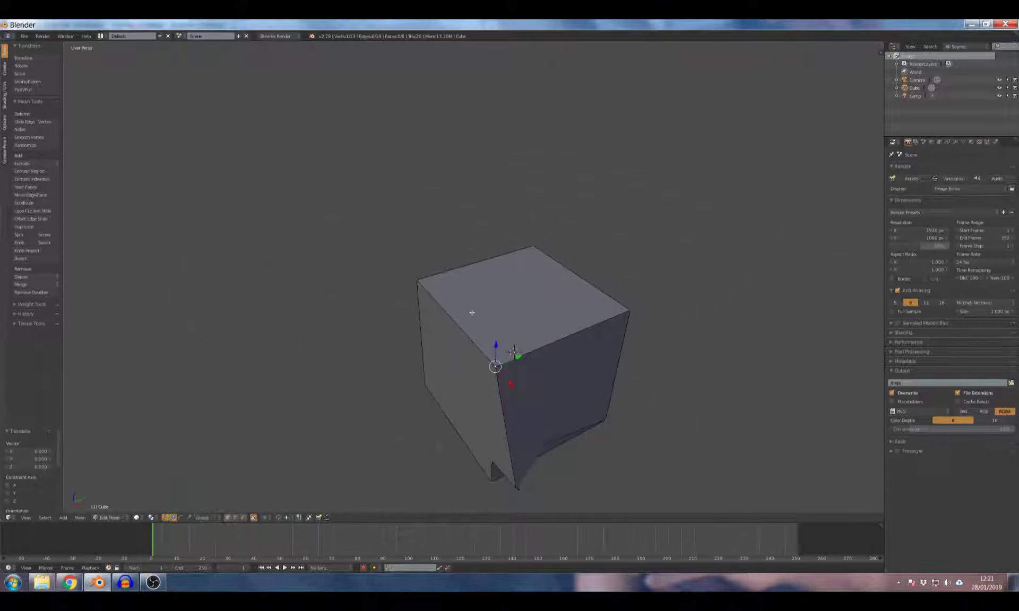
Restore the cut-up mesh to the earlier (De)select All entry in the undo history, before the edge and vertex dissolves.
{"action": "key", "text": "ctrl+z"}
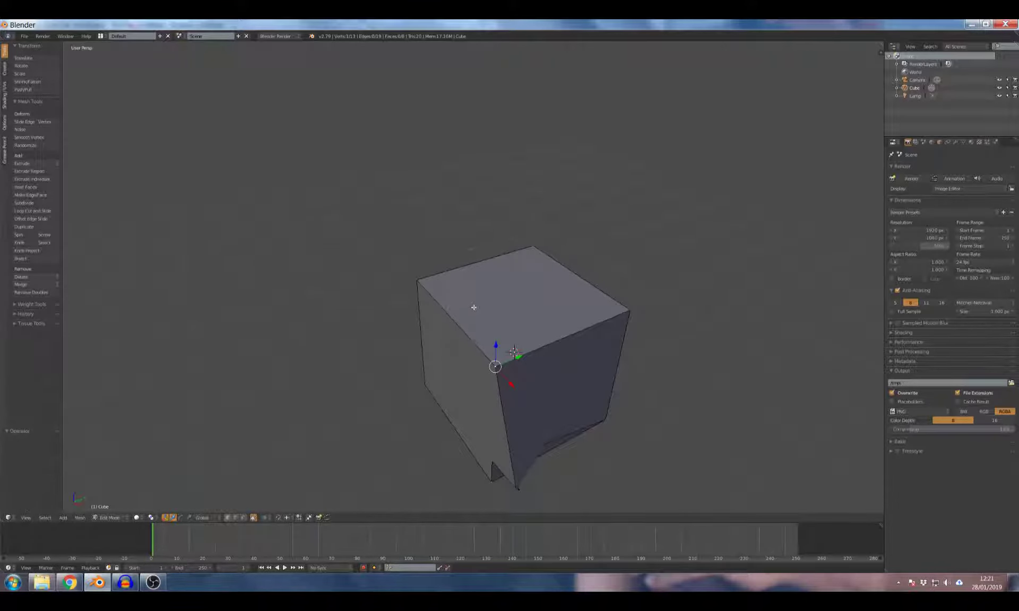
{"action": "key", "text": "ctrl+alt+z"}
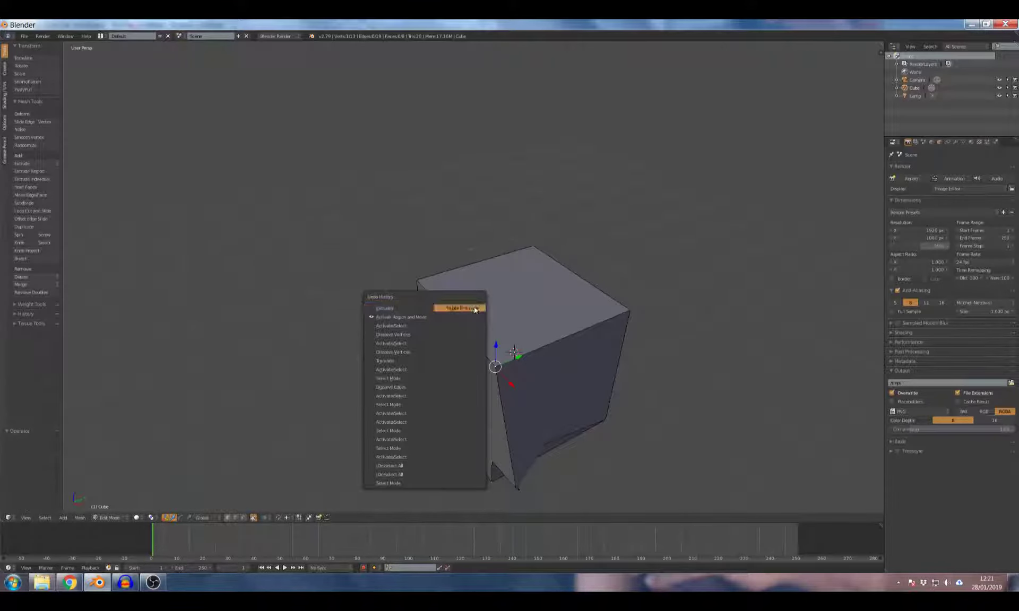
{"action": "left_click", "coordinate": [393, 473]}
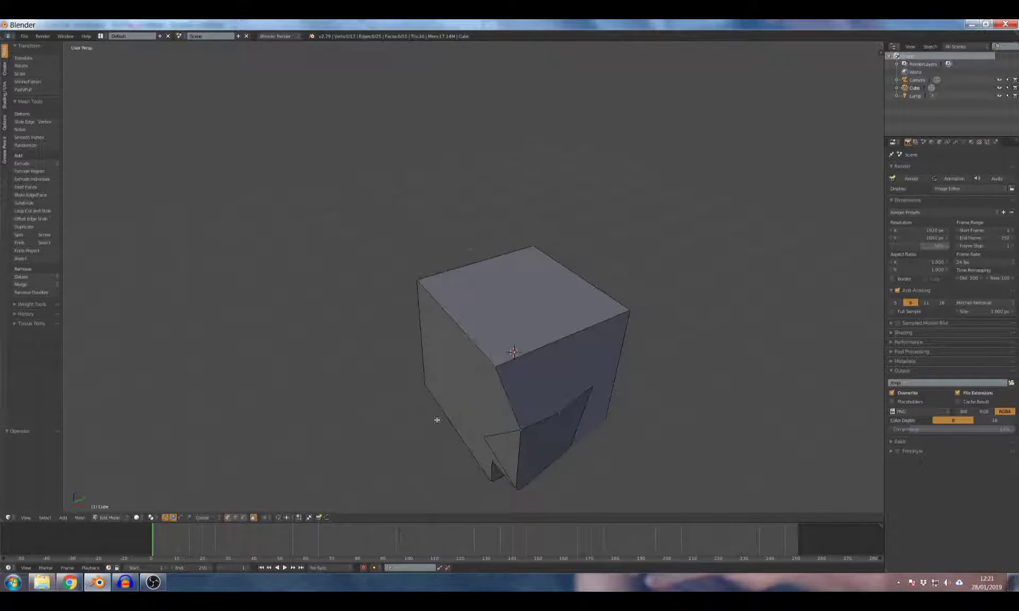
Remove the cube's front top corner vertex with Dissolve Vertices and inspect the mesh from the side.
{"action": "right_click", "coordinate": [496, 366]}
{"action": "key", "text": "x"}
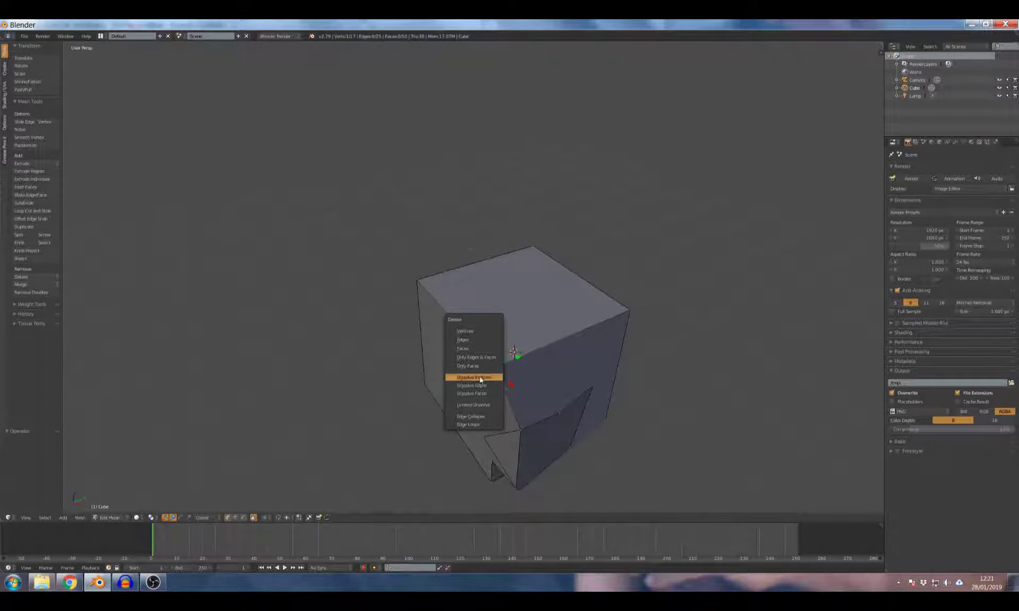
{"action": "left_click", "coordinate": [480, 379]}
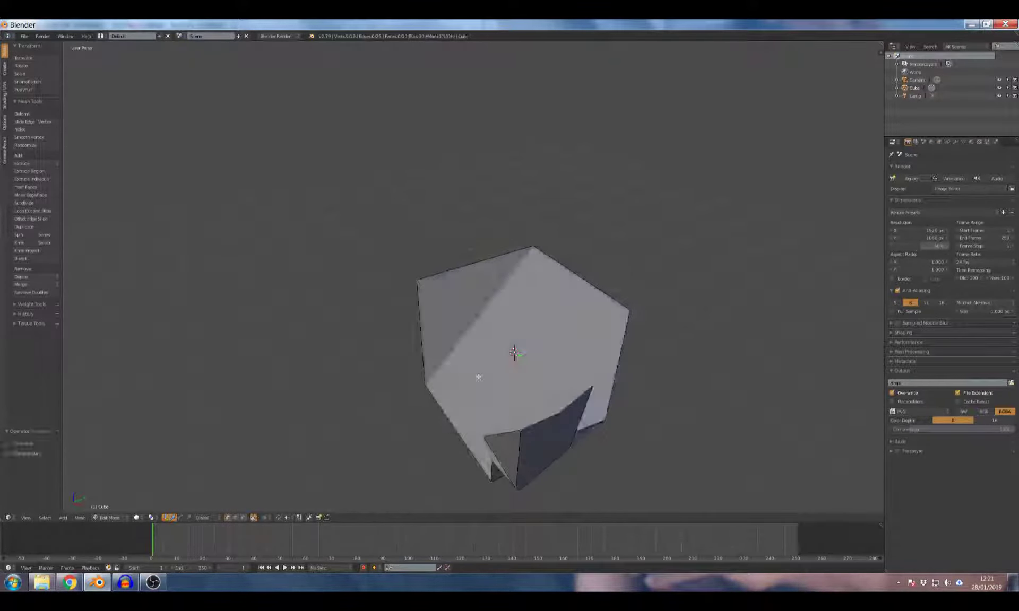
{"action": "middle_click_drag", "start_coordinate": [480, 380], "coordinate": [556, 301]}
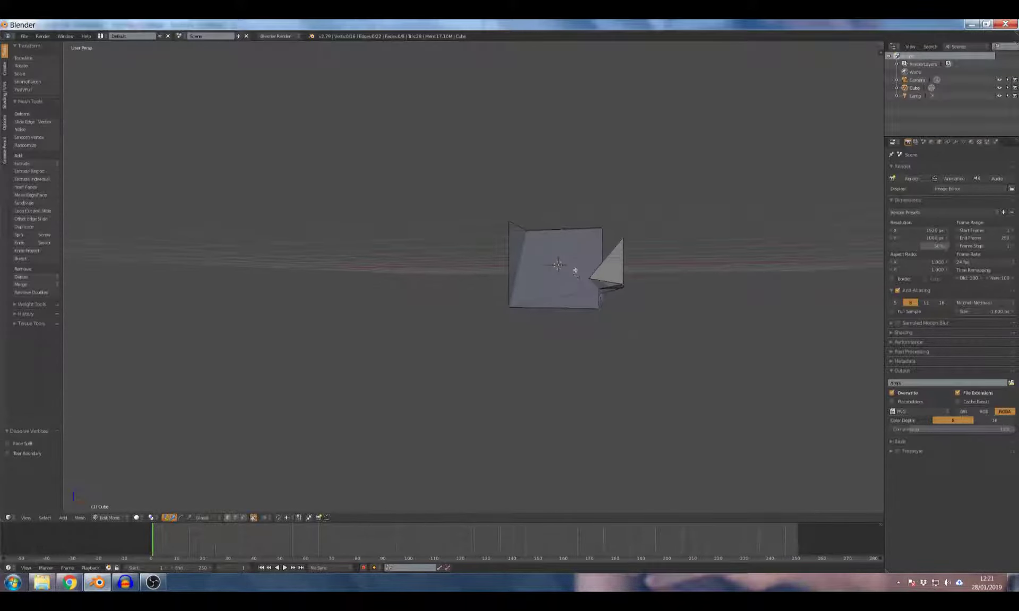
{"action": "scroll", "coordinate": [581, 273], "scroll_direction": "up", "scroll_amount": 4}
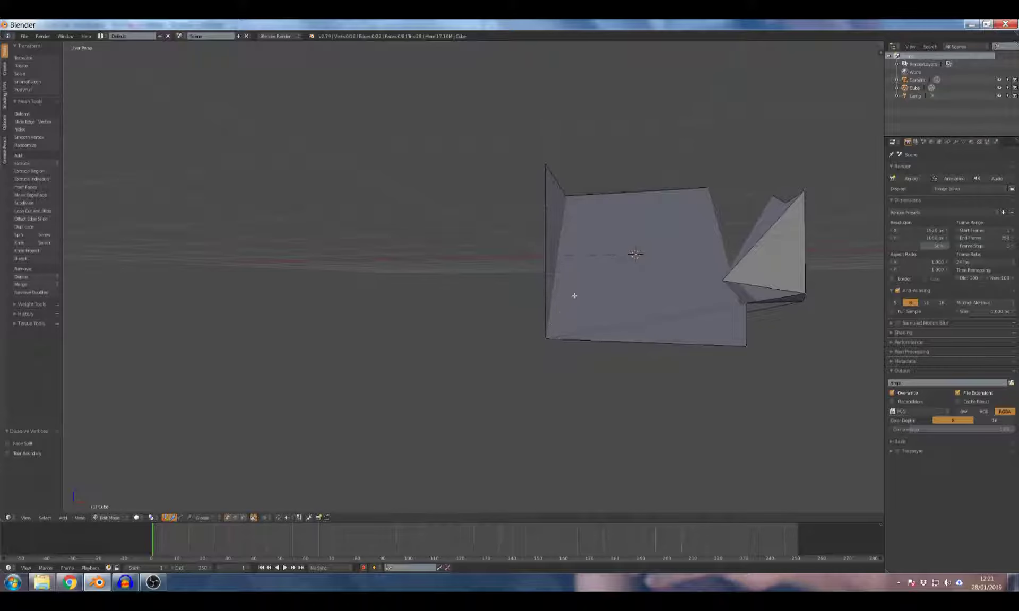
Switch to face selection and select the large merged face around the dissolved corner.
{"action": "key", "text": "ctrl+Tab"}
{"action": "left_click", "coordinate": [557, 317]}
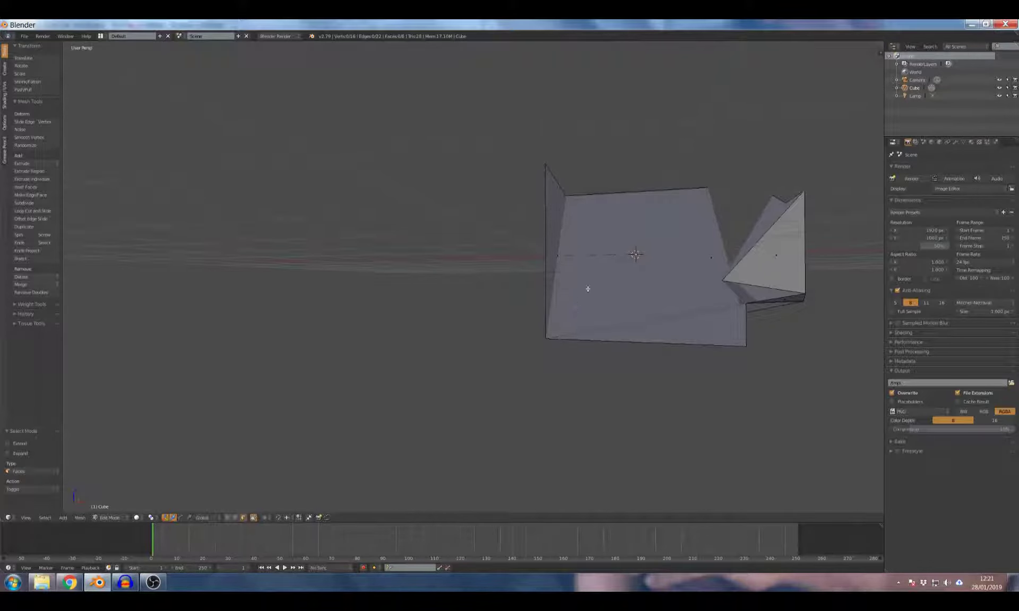
{"action": "right_click", "coordinate": [584, 278]}
{"action": "mouse_move", "coordinate": [585, 277]}
{"action": "middle_mouse_down"}
{"action": "mouse_move", "coordinate": [546, 325]}
{"action": "mouse_move", "coordinate": [391, 319]}
{"action": "mouse_move", "coordinate": [519, 287]}
{"action": "mouse_move", "coordinate": [534, 310]}
{"action": "mouse_move", "coordinate": [552, 312]}
{"action": "mouse_move", "coordinate": [605, 291]}
{"action": "mouse_move", "coordinate": [603, 282]}
{"action": "middle_mouse_up"}
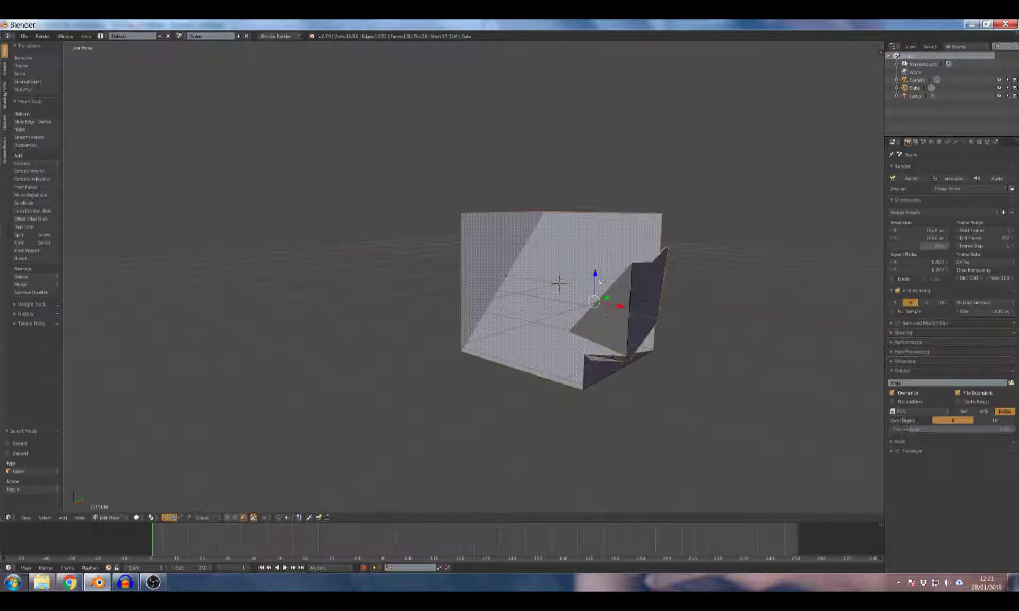
Restore the mesh through the undo history to its state before the top corner vertex was dissolved.
{"action": "key", "text": "ctrl+alt+z"}
{"action": "key", "text": "ctrl+alt+z"}
{"action": "left_click", "coordinate": [523, 279]}
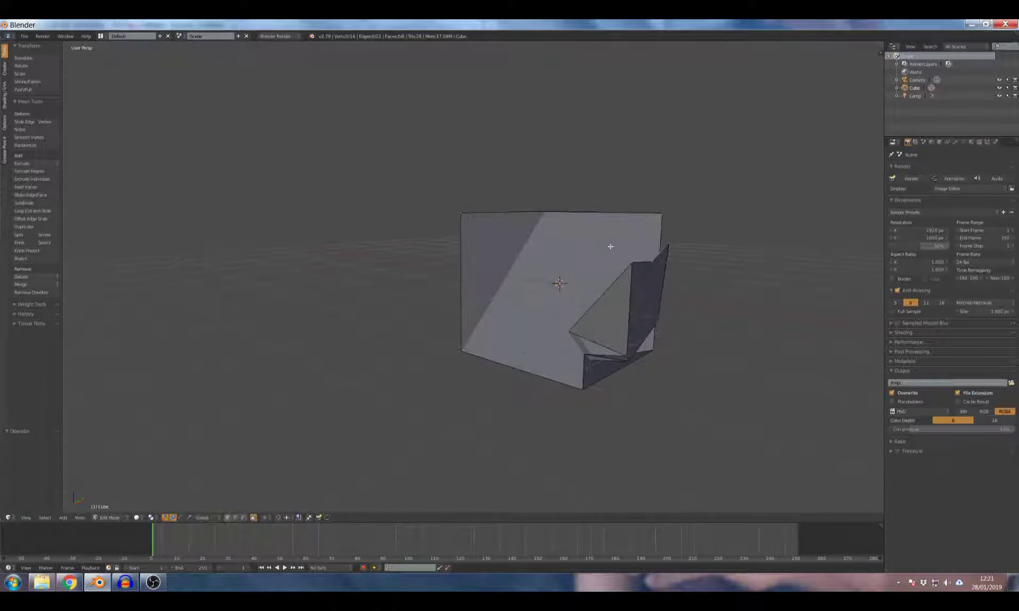
{"action": "middle_click_drag", "start_coordinate": [602, 245], "coordinate": [595, 269]}
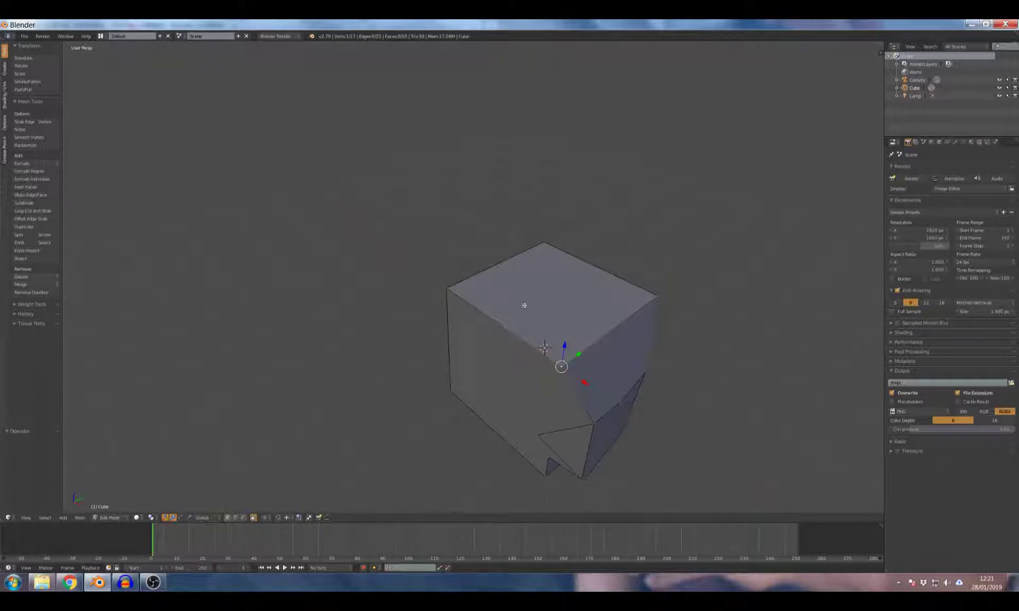
Switch to face selection and try Dissolve Faces on the cube's top face.
{"action": "key", "text": "ctrl+Tab"}
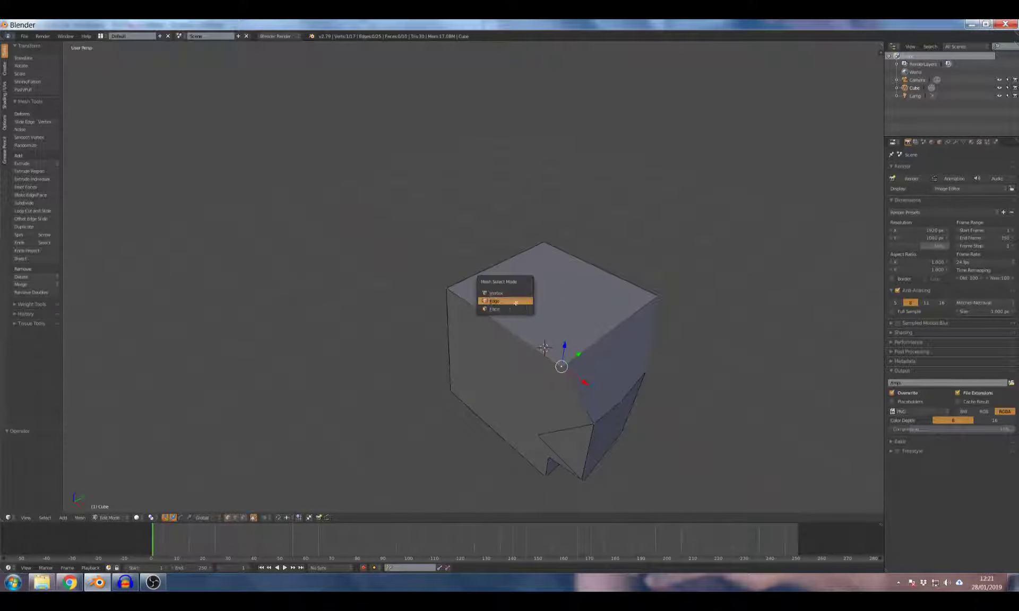
{"action": "left_click", "coordinate": [514, 301]}
{"action": "key", "text": "ctrl+Tab"}
{"action": "left_click", "coordinate": [512, 313]}
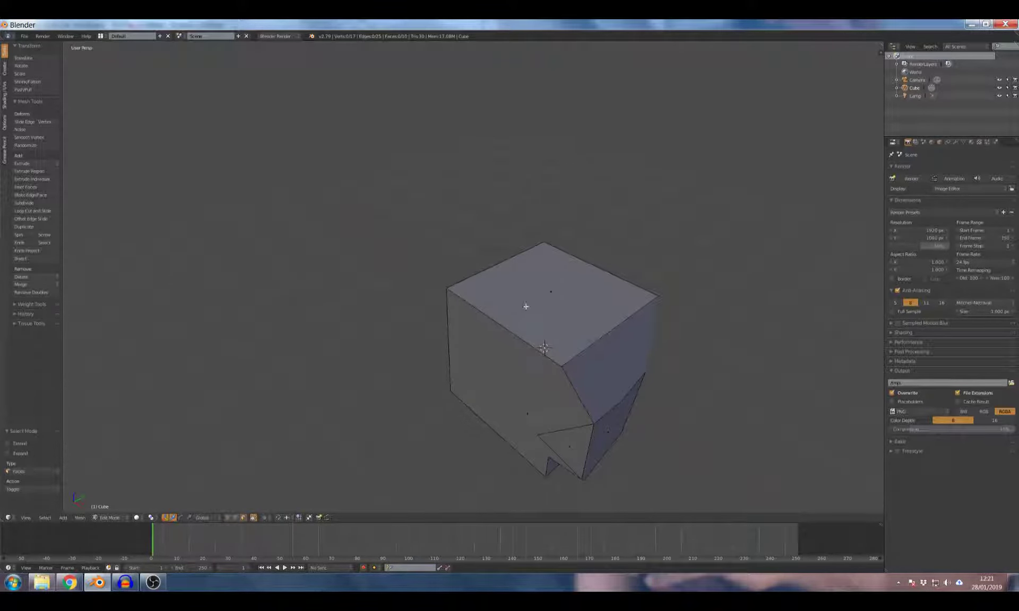
{"action": "right_click", "coordinate": [527, 308]}
{"action": "key", "text": "x"}
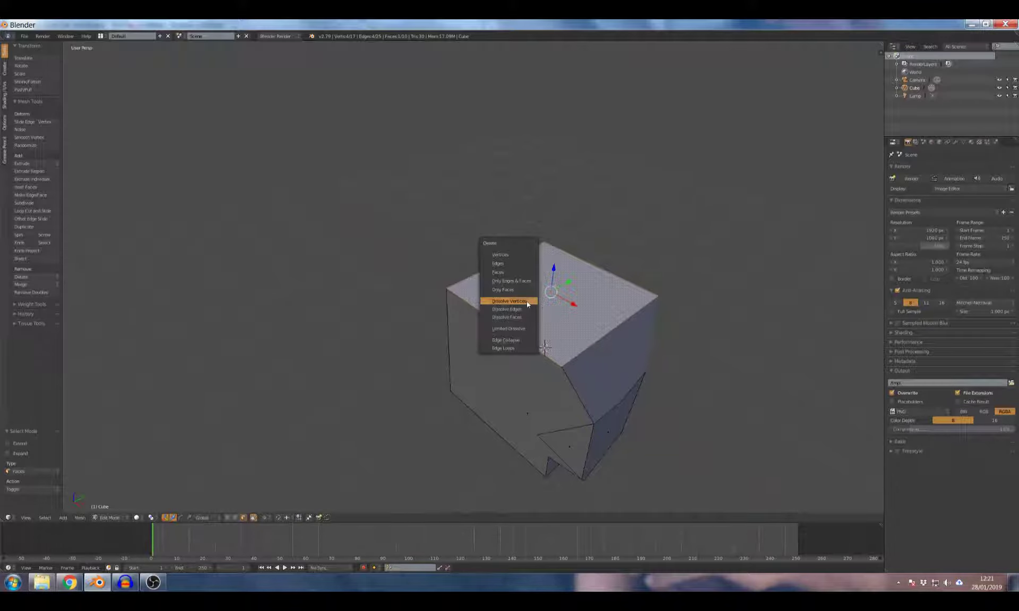
{"action": "left_click", "coordinate": [518, 316]}
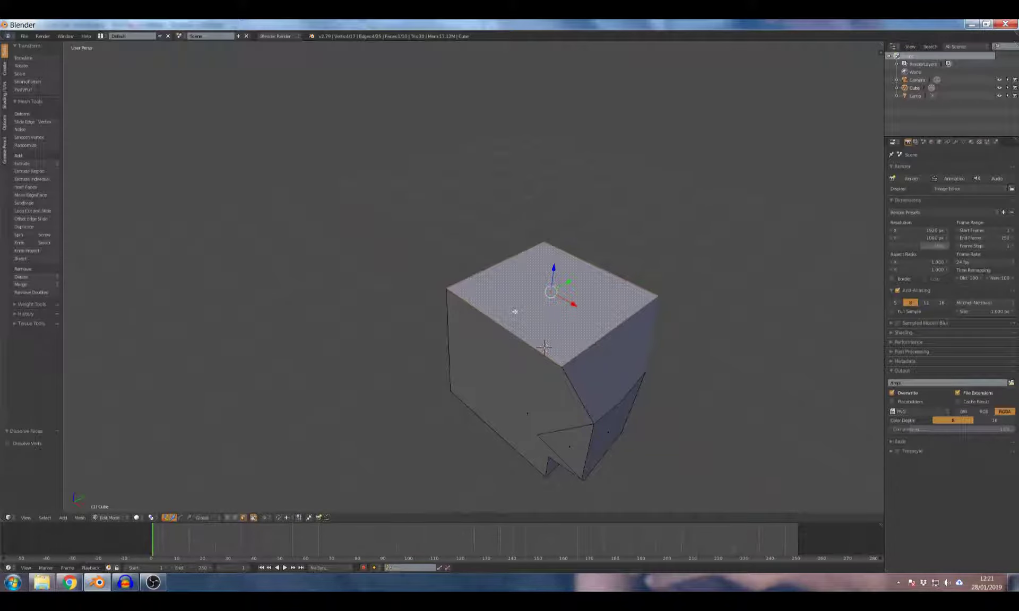
Try deleting the cube's top face with the Faces option, and undo the deletion.
{"action": "middle_click_drag", "start_coordinate": [544, 348], "coordinate": [485, 305]}
{"action": "middle_click_drag", "start_coordinate": [422, 310], "coordinate": [509, 352]}
{"action": "scroll", "coordinate": [472, 345], "scroll_direction": "down", "scroll_amount": 3}
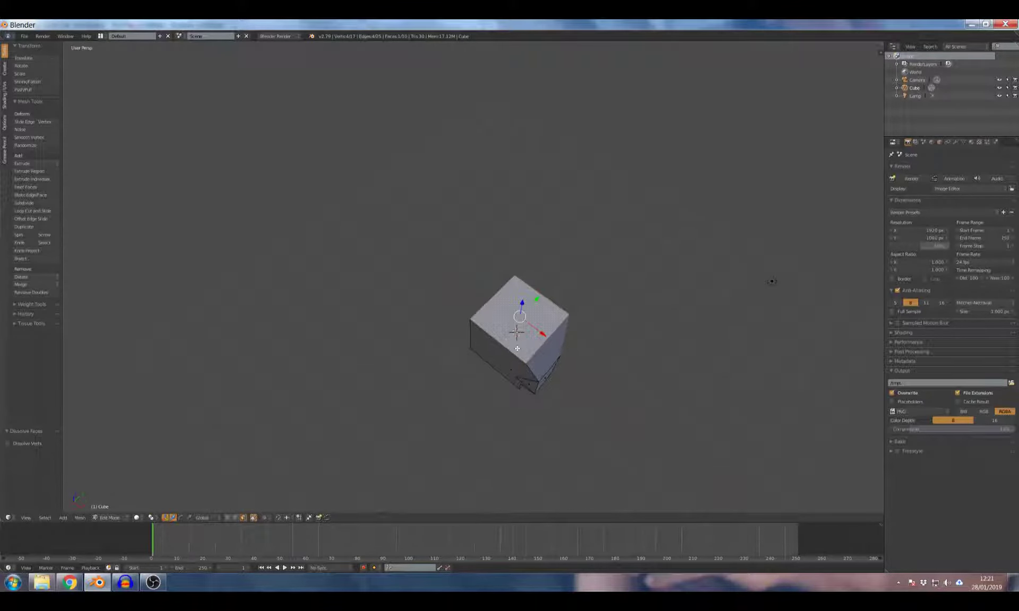
{"action": "scroll", "coordinate": [517, 348], "scroll_direction": "up", "scroll_amount": 4}
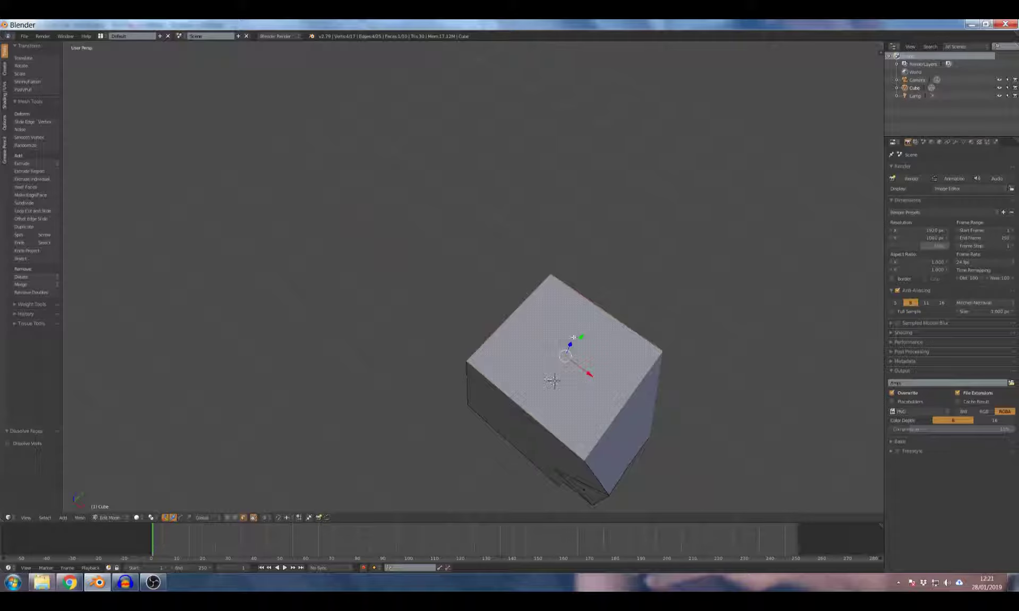
{"action": "key", "text": "x"}
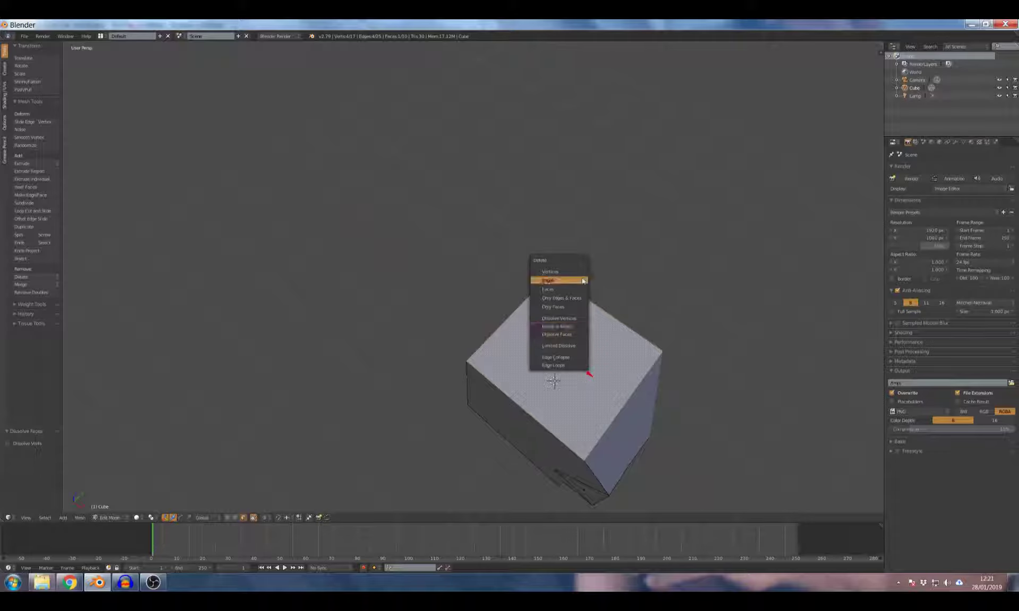
{"action": "left_click", "coordinate": [578, 288]}
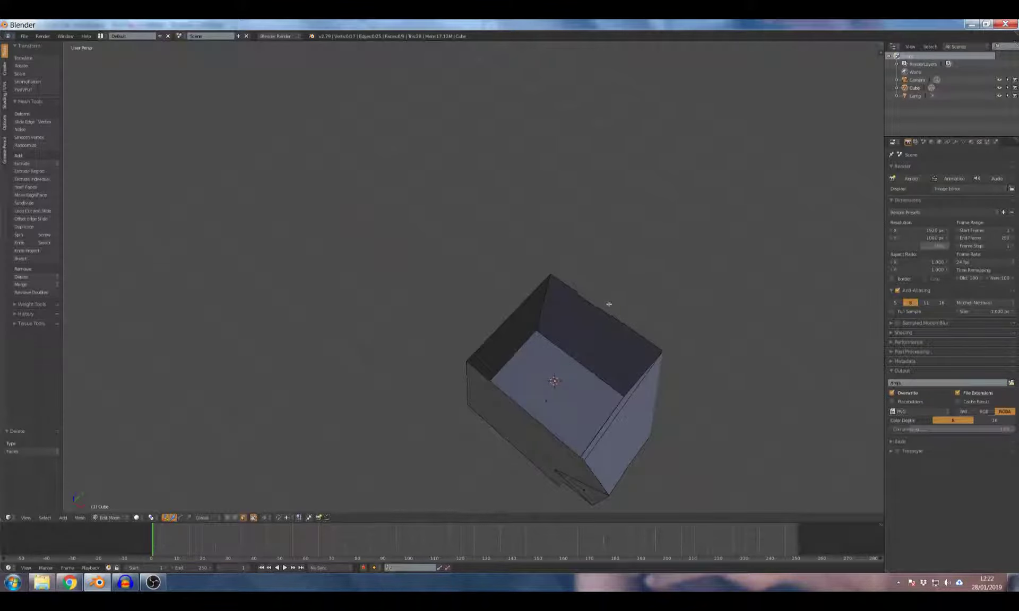
{"action": "key", "text": "f"}
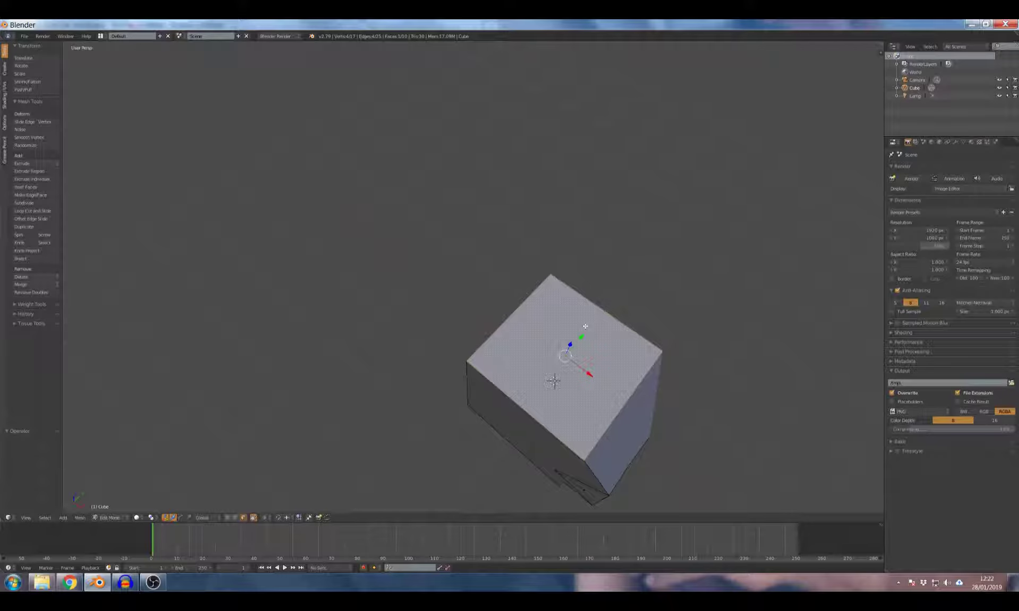
Subdivide the cube's top face with the number of cuts set to 2.
{"action": "key", "text": "w"}
{"action": "left_click", "coordinate": [583, 327]}
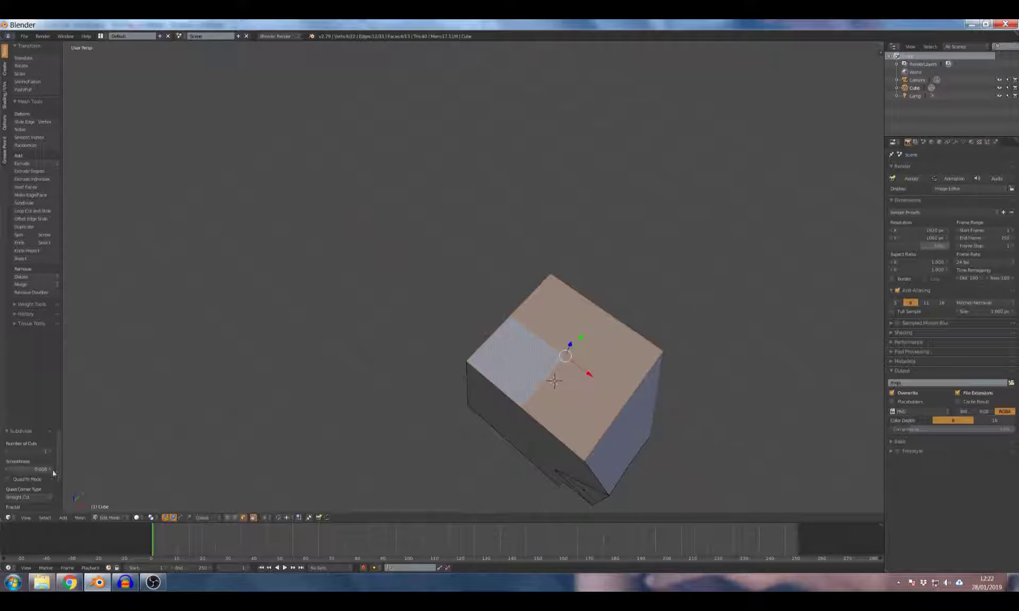
{"action": "double_click", "coordinate": [52, 453]}
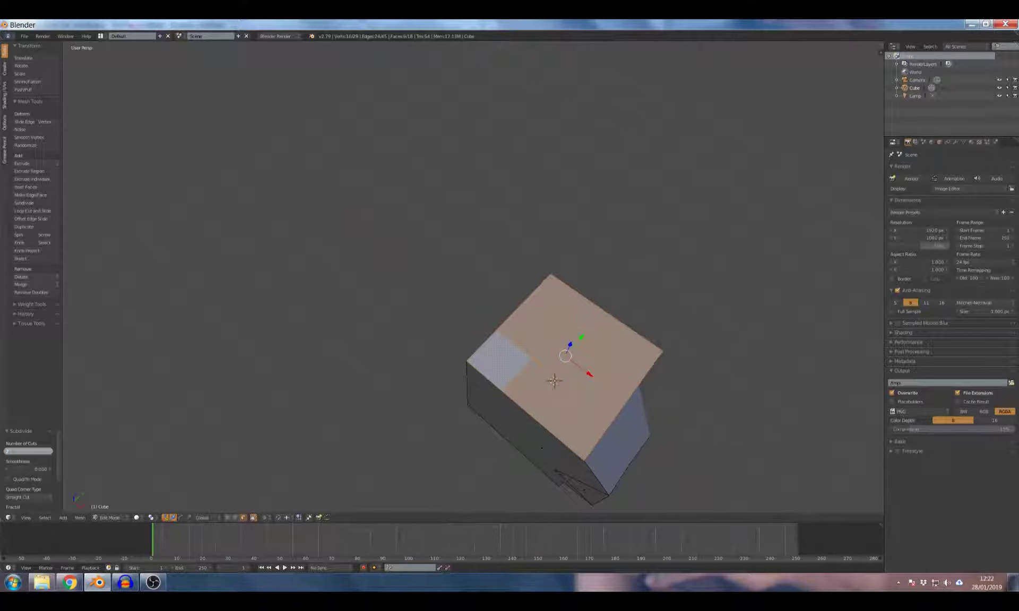
{"action": "key", "text": "Return"}
Try selecting different small faces of the subdivided top face, one after another.
{"action": "right_click", "coordinate": [531, 328]}
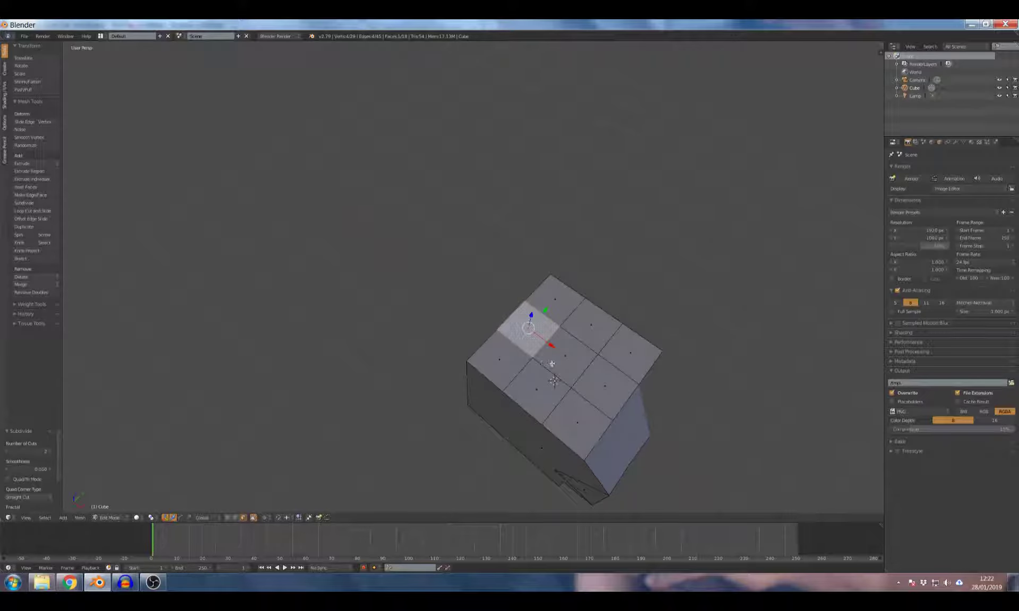
{"action": "right_click", "coordinate": [554, 363]}
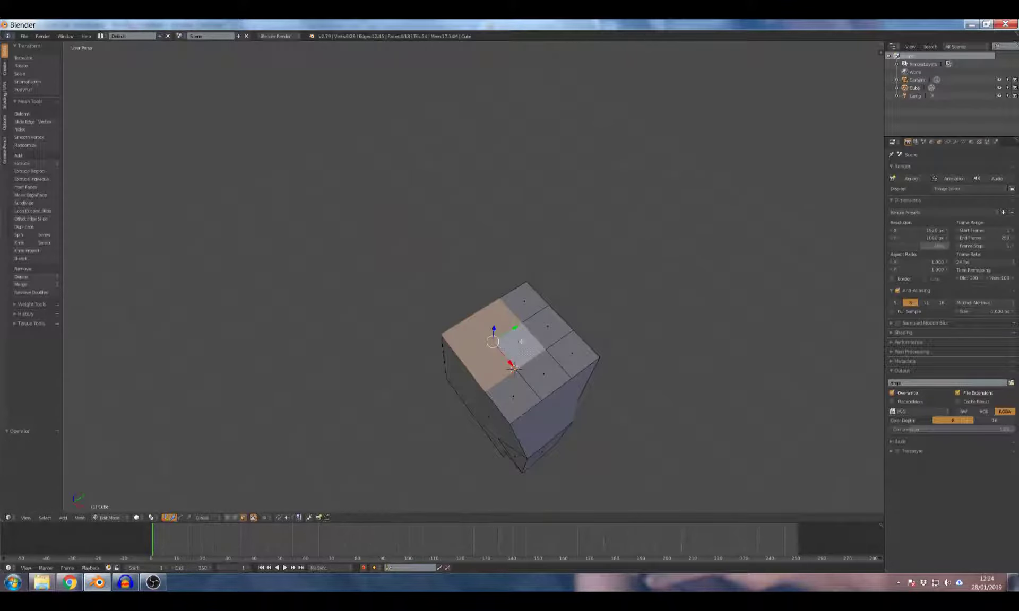
{"action": "right_click", "coordinate": [548, 332]}
{"action": "right_click", "coordinate": [525, 303]}
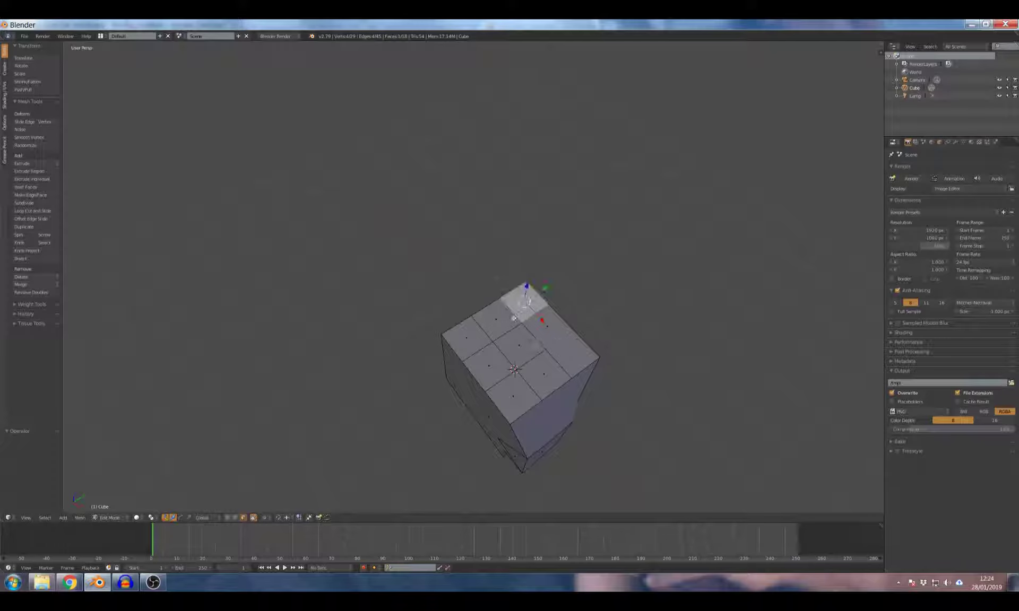
{"action": "right_click", "coordinate": [488, 363]}
{"action": "left_click", "coordinate": [513, 350]}
{"action": "right_click", "coordinate": [500, 324]}
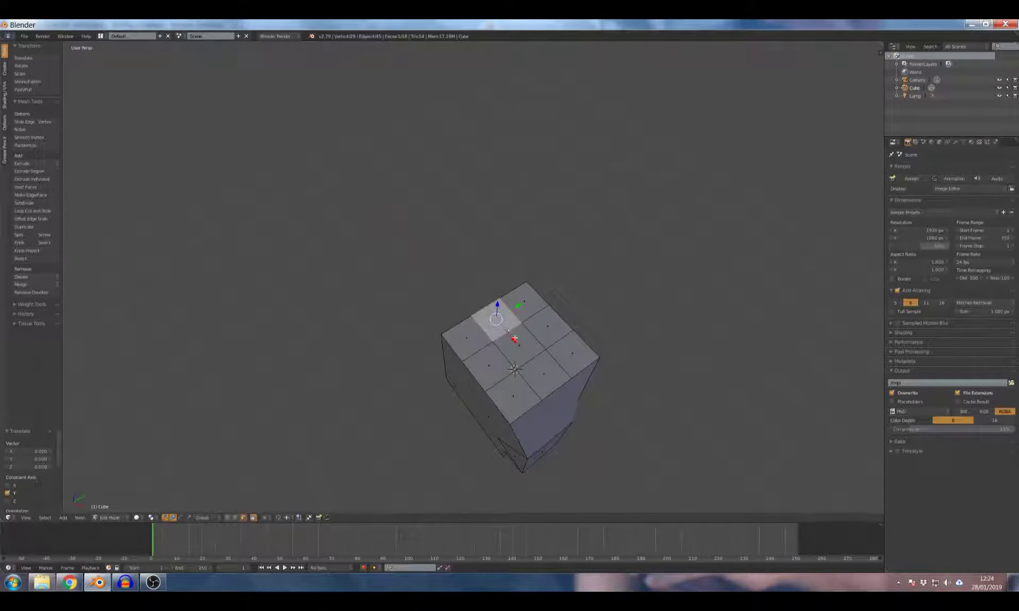
{"action": "right_click", "coordinate": [517, 345]}
{"action": "right_click", "coordinate": [488, 363]}
Select a two-by-two block of small faces at a corner of the top face and merge them with Dissolve Faces.
{"action": "right_click", "coordinate": [475, 342]}
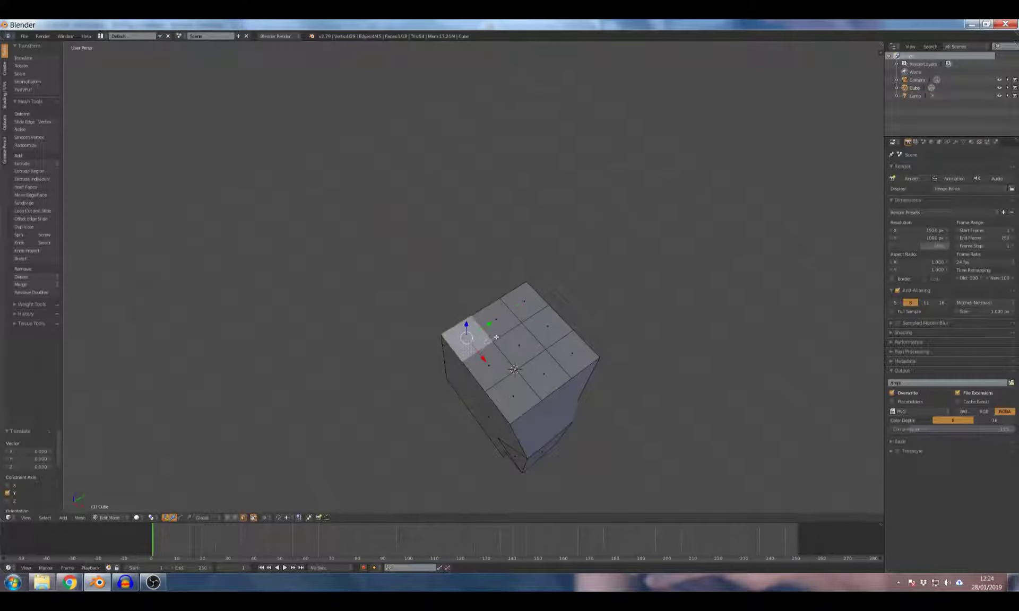
{"action": "scroll", "coordinate": [500, 333], "scroll_direction": "up", "scroll_amount": 3}
{"action": "scroll", "coordinate": [500, 333], "scroll_direction": "down", "scroll_amount": 3}
{"action": "middle_click_drag", "start_coordinate": [500, 333], "coordinate": [501, 305], "text": "shift"}
{"action": "left_click", "coordinate": [497, 302], "text": "shift"}
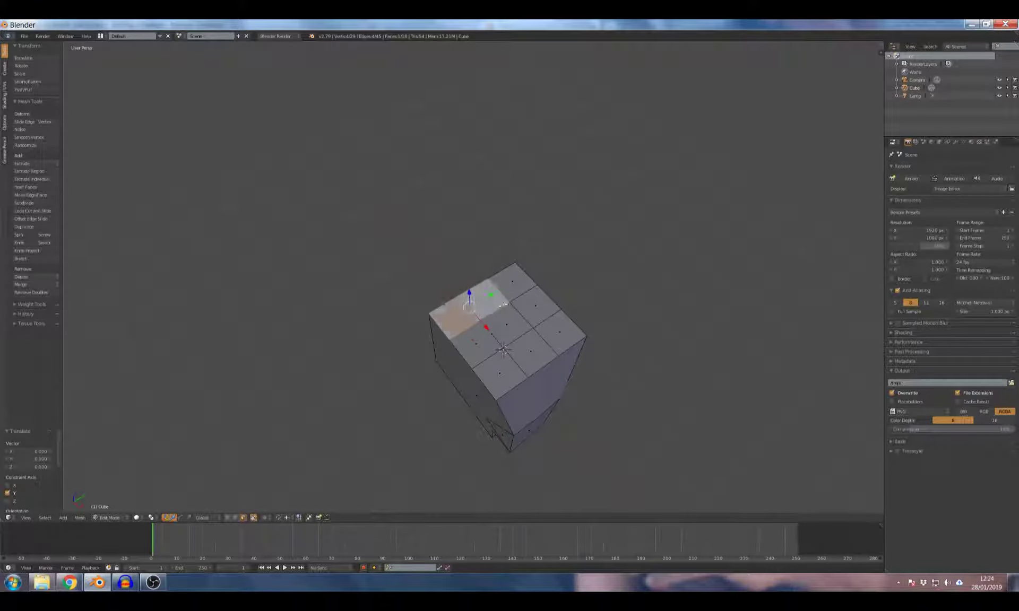
{"action": "left_click", "coordinate": [509, 313], "text": "shift"}
{"action": "left_click", "coordinate": [521, 322], "text": "shift"}
{"action": "right_click", "coordinate": [485, 341], "text": "shift"}
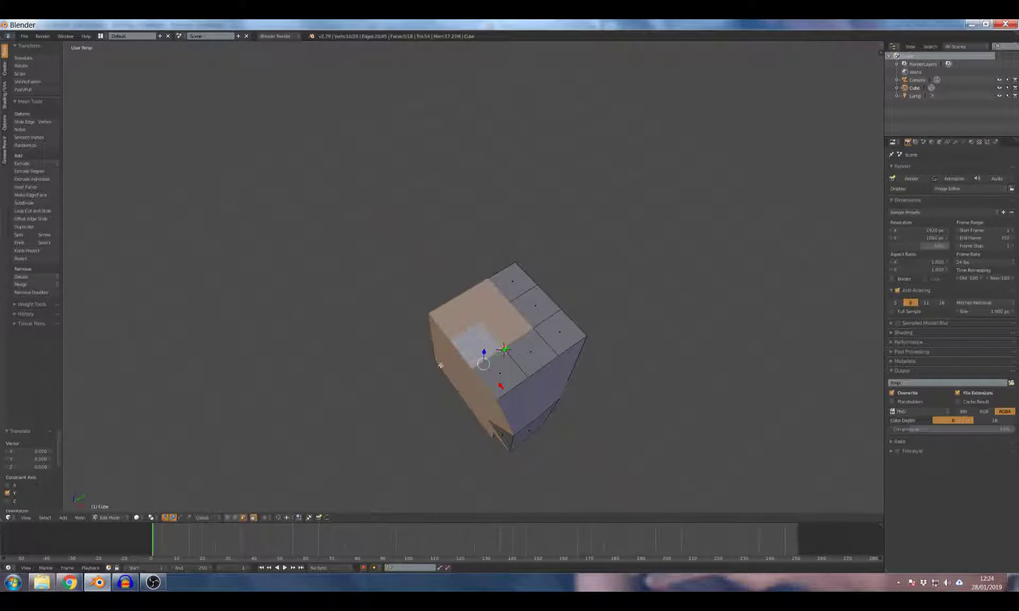
{"action": "right_click", "coordinate": [442, 365], "text": "shift"}
{"action": "scroll", "coordinate": [474, 280], "scroll_direction": "up", "scroll_amount": 1}
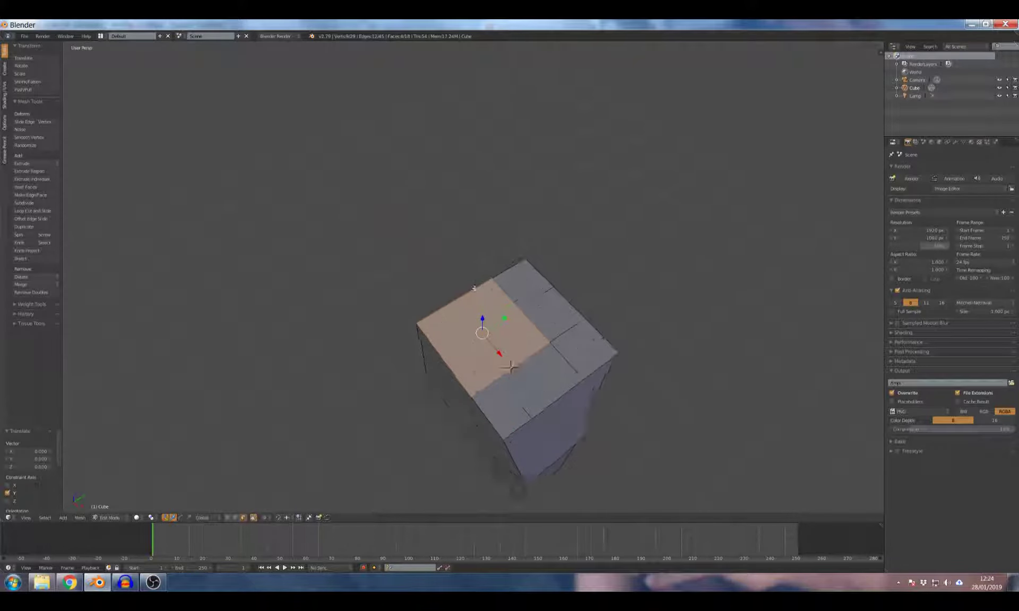
{"action": "scroll", "coordinate": [485, 307], "scroll_direction": "up", "scroll_amount": 3}
{"action": "key", "text": "x"}
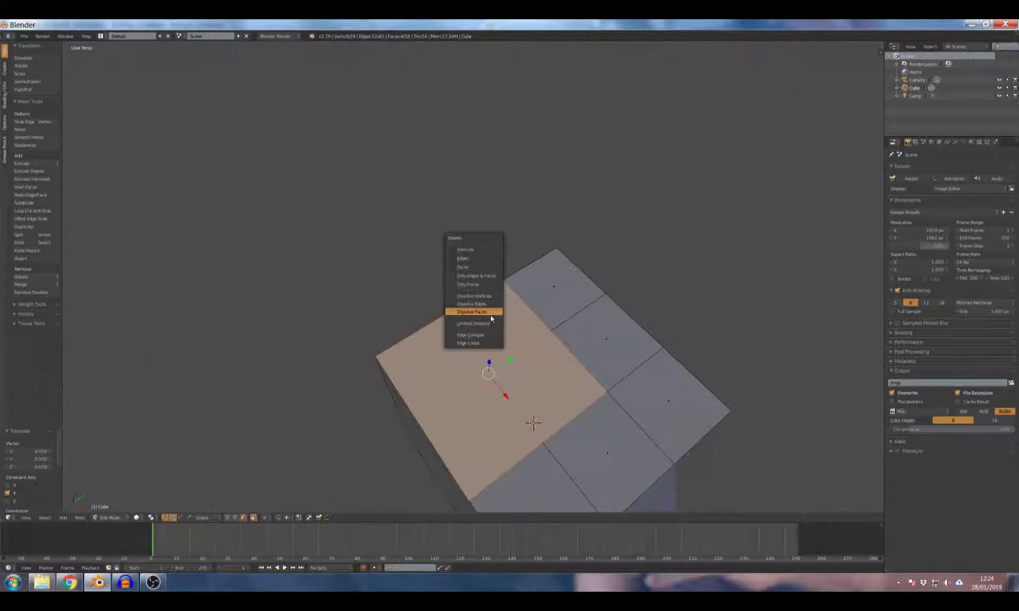
{"action": "left_click", "coordinate": [491, 316]}
Examine the dissolved faces on the cube's top and the cut side from several angles.
{"action": "scroll", "coordinate": [489, 314], "scroll_direction": "down", "scroll_amount": 4}
{"action": "middle_click_drag", "start_coordinate": [519, 327], "coordinate": [473, 332], "text": "shift"}
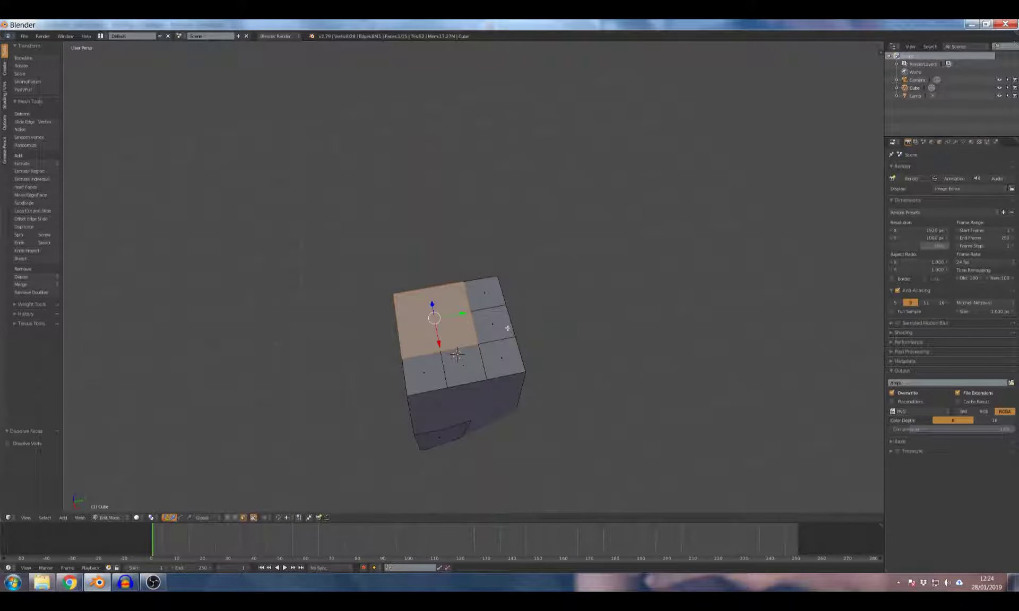
{"action": "middle_click_drag", "start_coordinate": [544, 328], "coordinate": [495, 318]}
{"action": "scroll", "coordinate": [416, 281], "scroll_direction": "up", "scroll_amount": 6}
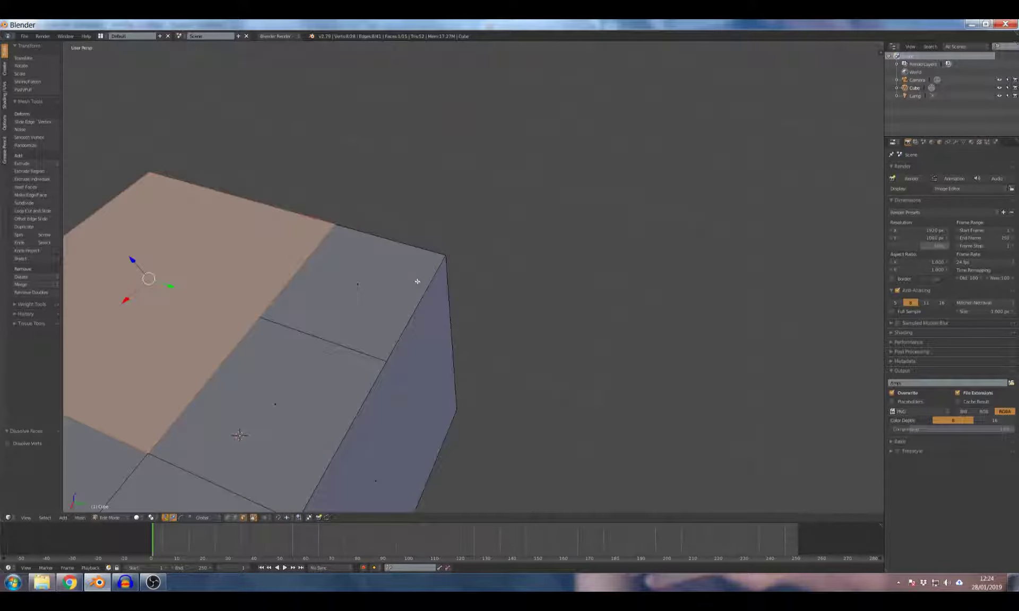
{"action": "scroll", "coordinate": [415, 282], "scroll_direction": "down", "scroll_amount": 5}
{"action": "middle_click_drag", "start_coordinate": [419, 317], "coordinate": [561, 270]}
{"action": "scroll", "coordinate": [585, 241], "scroll_direction": "down", "scroll_amount": 4}
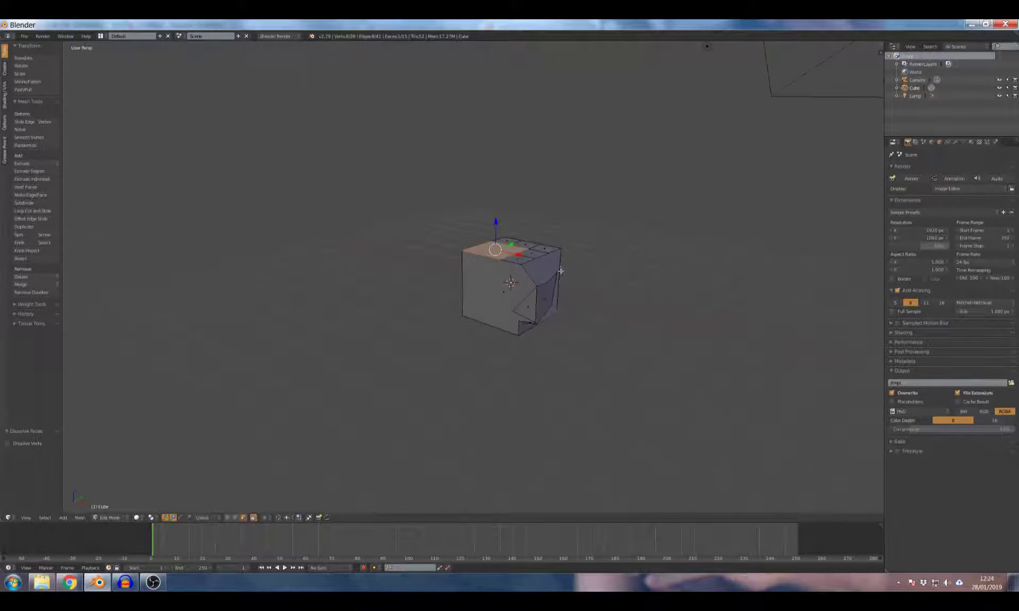
Switch to edge selection and remove the short slanted edge on the cube's cut side with Dissolve Edges.
{"action": "right_click", "coordinate": [549, 285]}
{"action": "key", "text": "ctrl+Tab"}
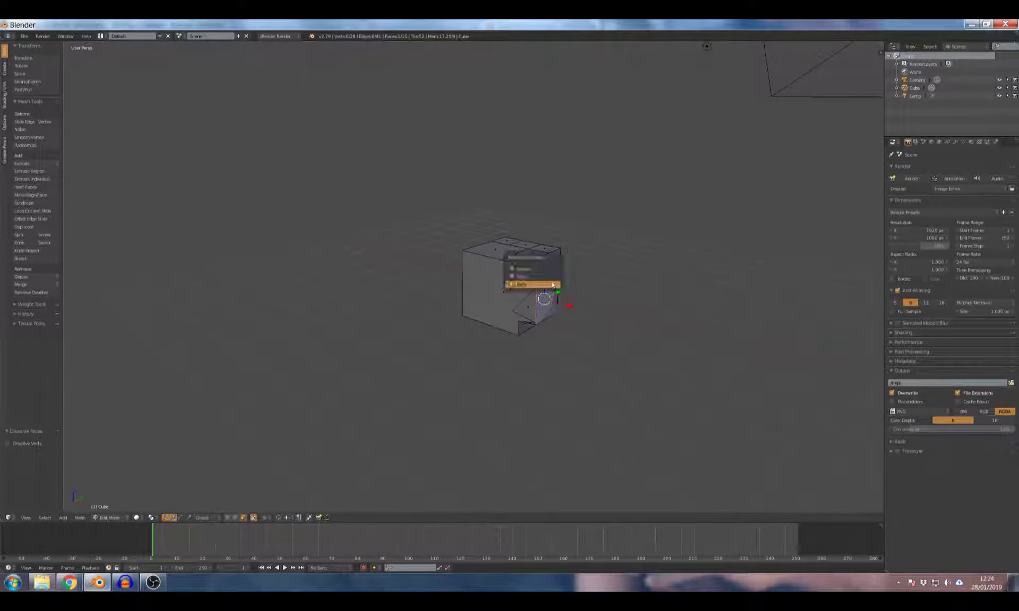
{"action": "left_click", "coordinate": [537, 285]}
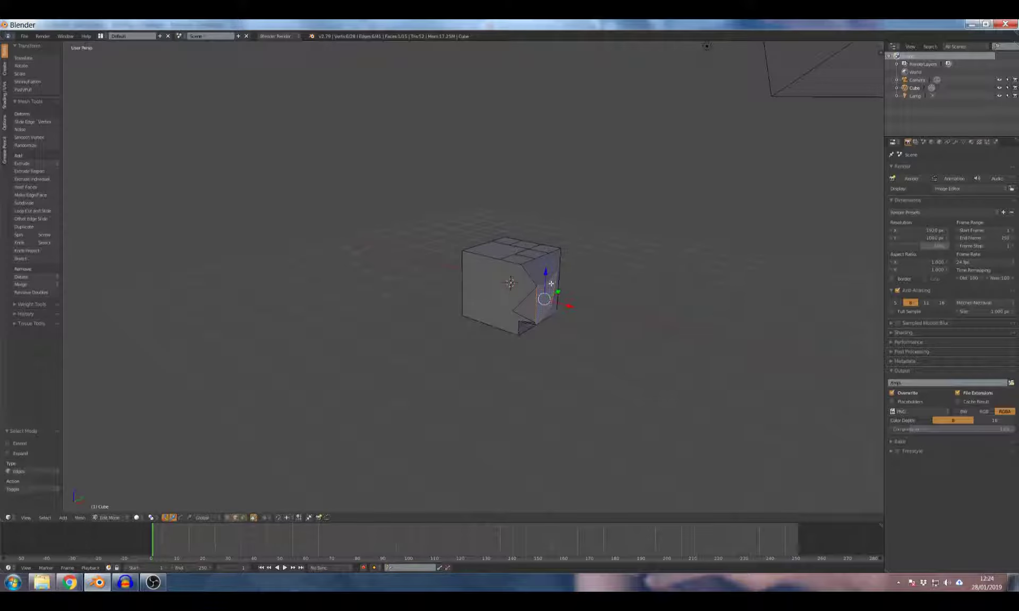
{"action": "right_click", "coordinate": [551, 280]}
{"action": "scroll", "coordinate": [546, 285], "scroll_direction": "up", "scroll_amount": 5}
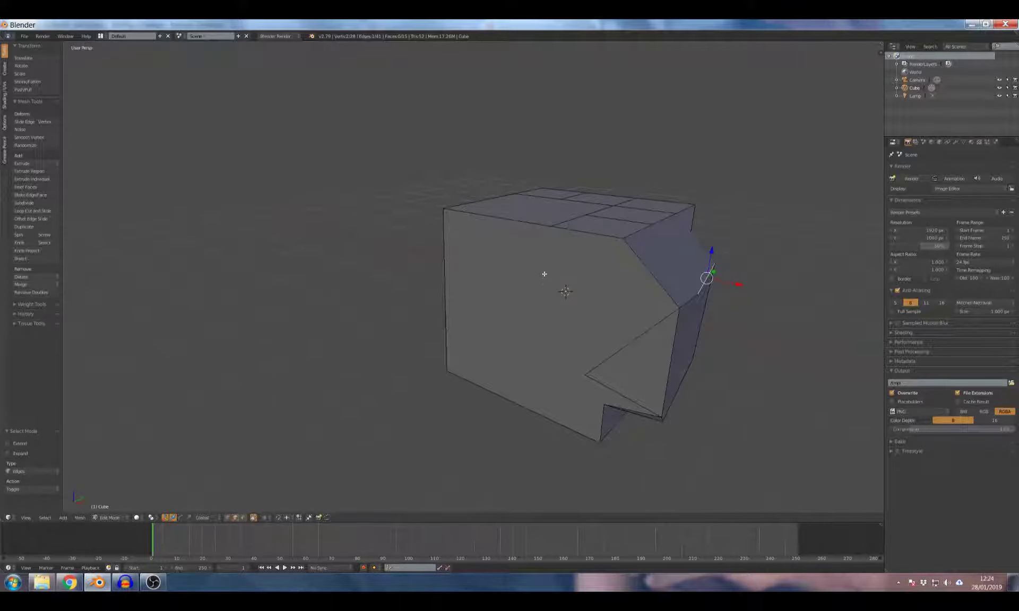
{"action": "middle_click_drag", "start_coordinate": [544, 275], "coordinate": [438, 278]}
{"action": "key", "text": "x"}
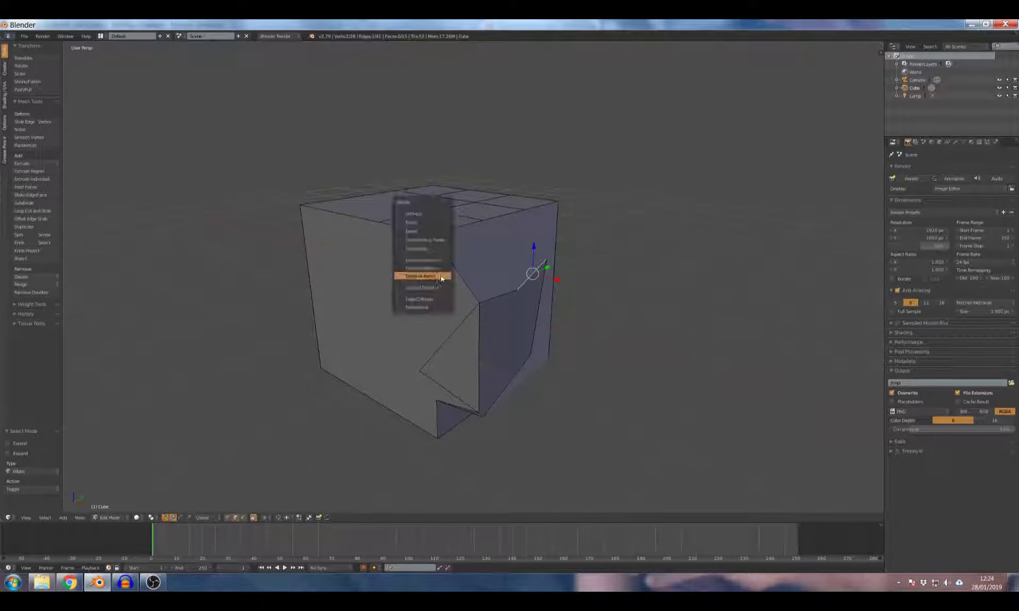
{"action": "left_click", "coordinate": [440, 269]}
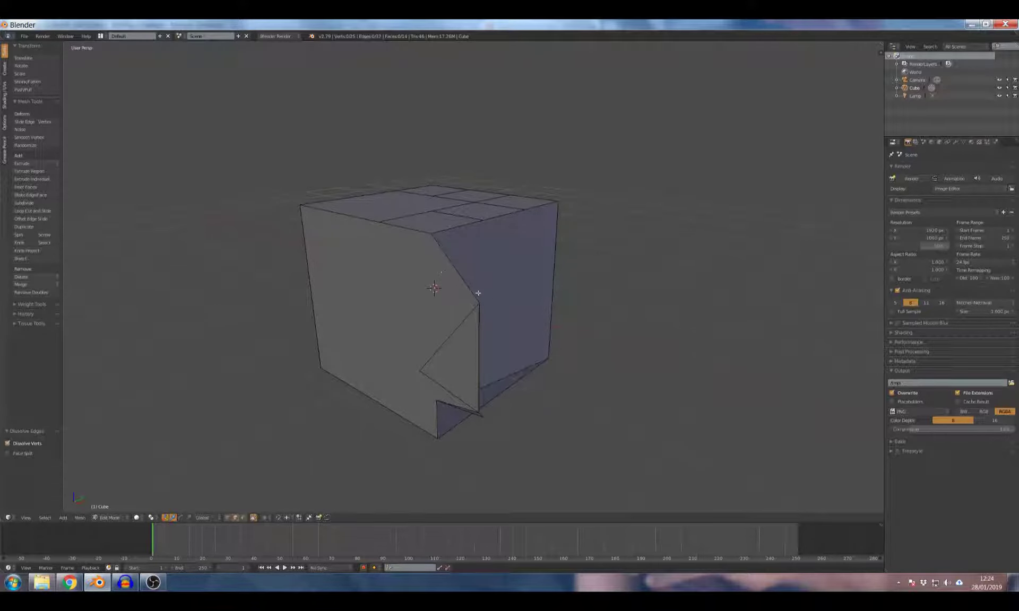
Remove the vertical edge above the notch at the cube's cut corner with Dissolve Edges.
{"action": "right_click", "coordinate": [474, 293]}
{"action": "key", "text": "x"}
{"action": "left_click", "coordinate": [466, 292]}
{"action": "key", "text": "x"}
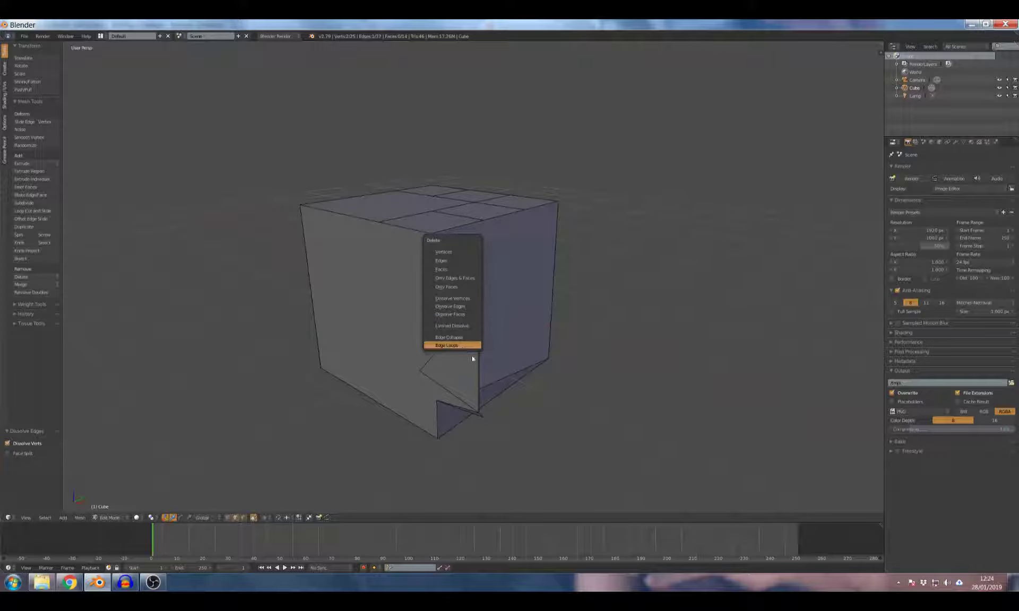
{"action": "right_click", "coordinate": [477, 339]}
{"action": "key", "text": "x"}
{"action": "left_click", "coordinate": [478, 340]}
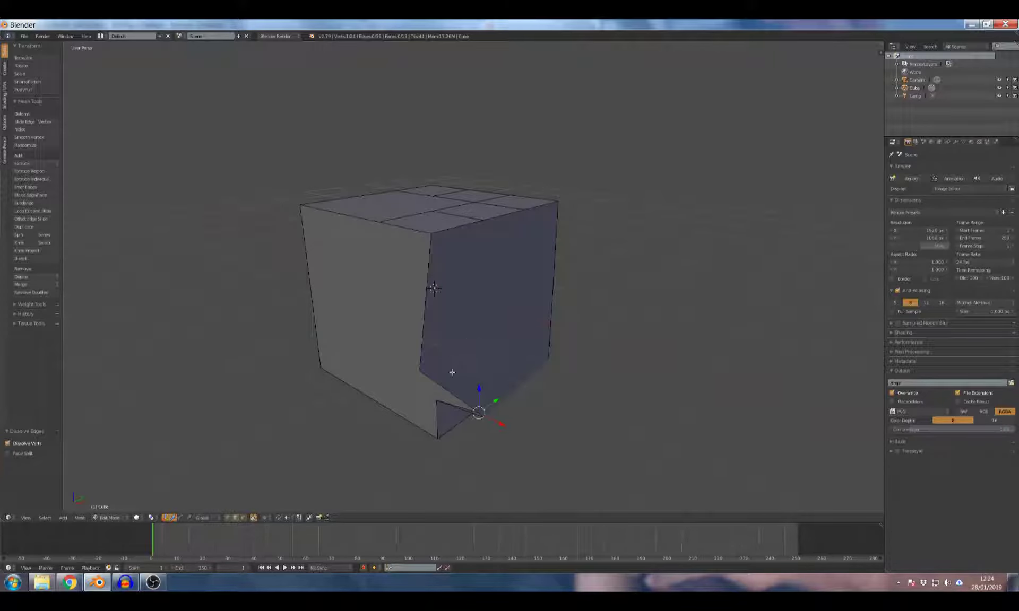
Apply Dissolve Edges to the inner edge of the notch, working from a low view of the cube.
{"action": "middle_click_drag", "start_coordinate": [455, 368], "coordinate": [492, 318]}
{"action": "right_click", "coordinate": [486, 301]}
{"action": "key", "text": "x"}
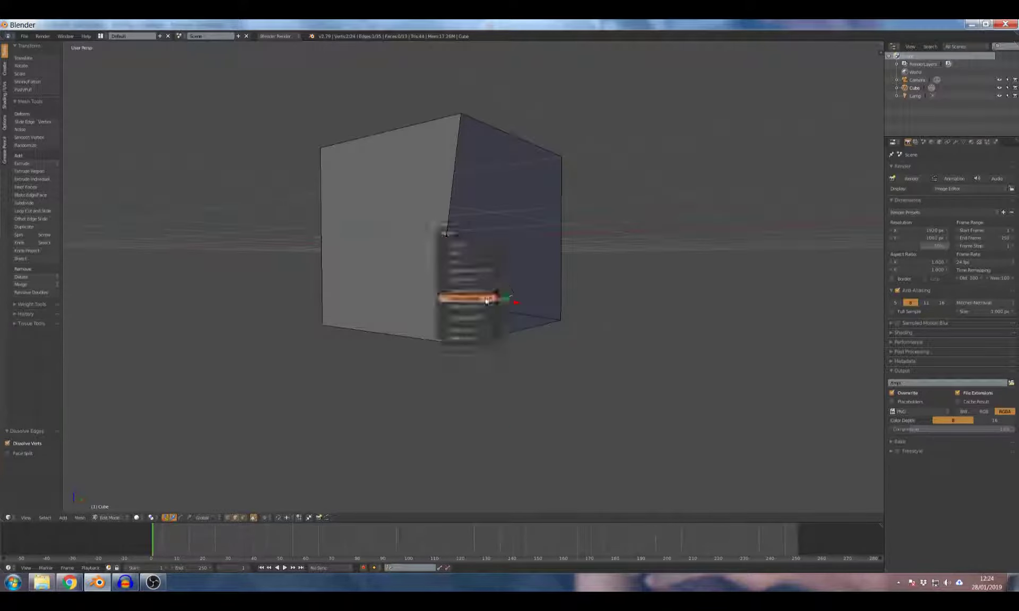
{"action": "left_click", "coordinate": [485, 299]}
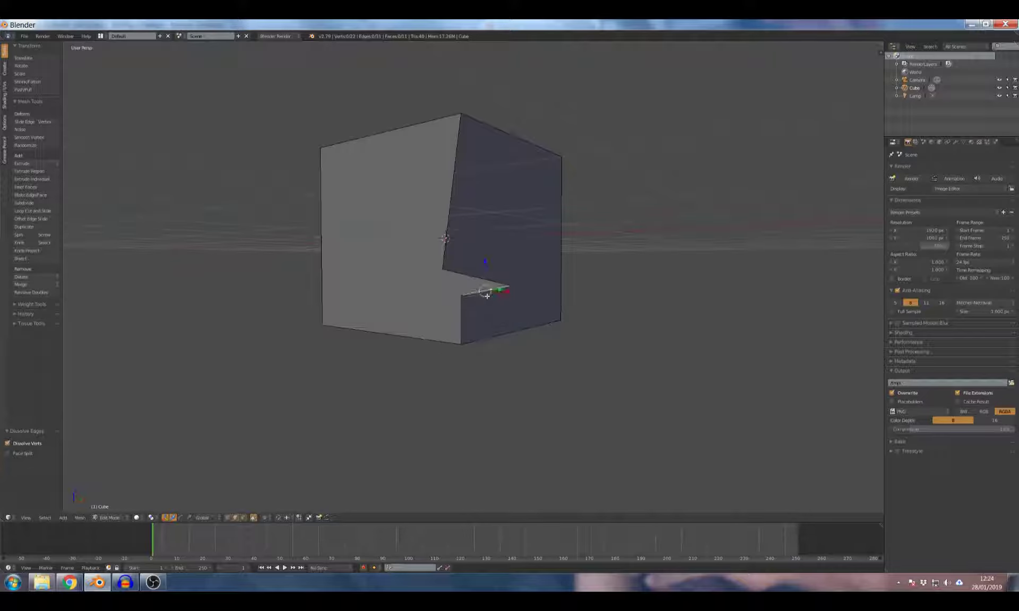
Try Dissolve Edges on the notch's remaining lower edge, and undo it.
{"action": "key", "text": "x"}
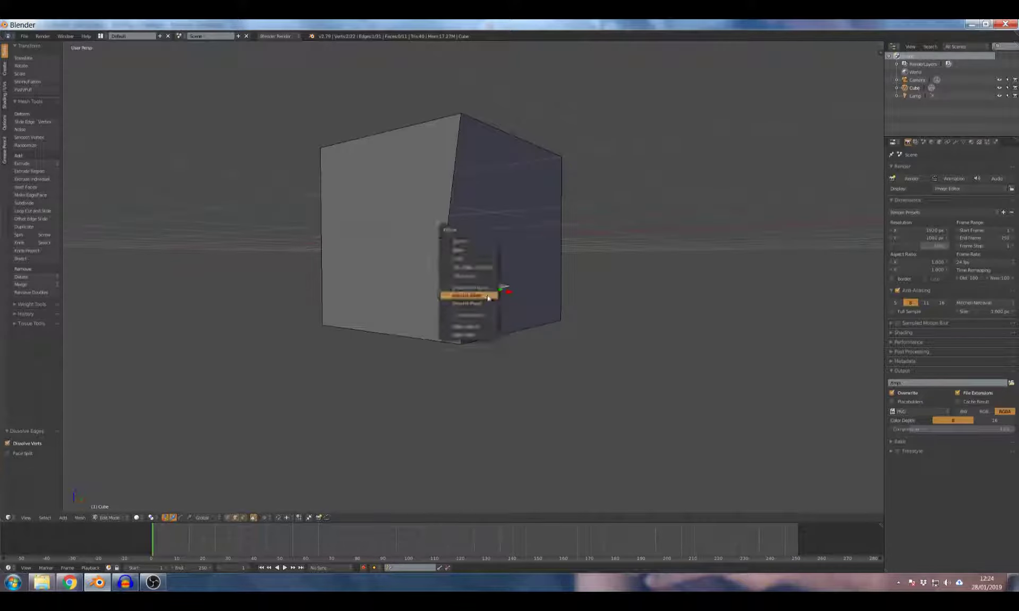
{"action": "left_click", "coordinate": [484, 295]}
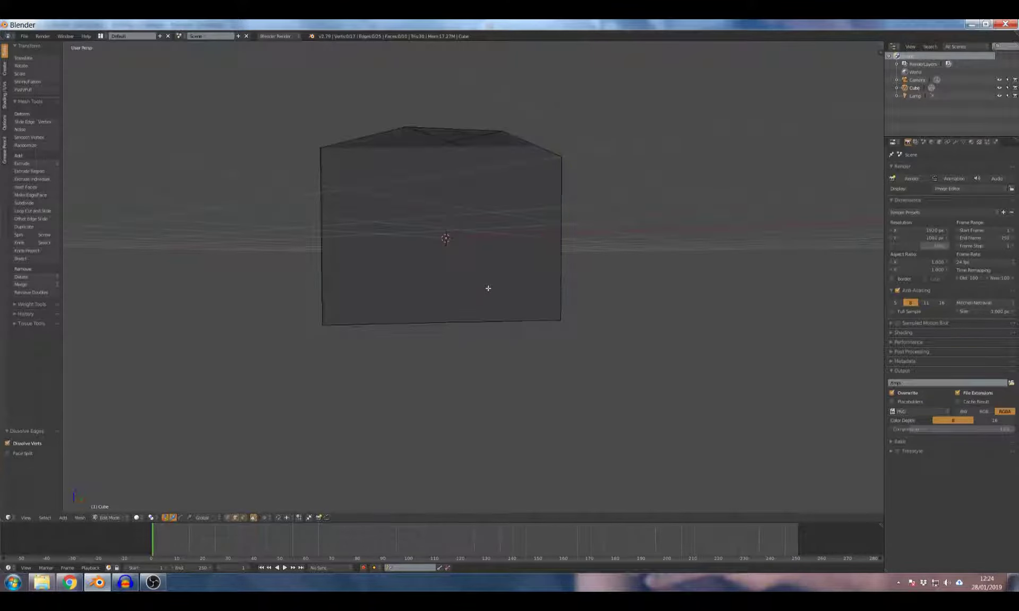
{"action": "key", "text": "ctrl+z"}
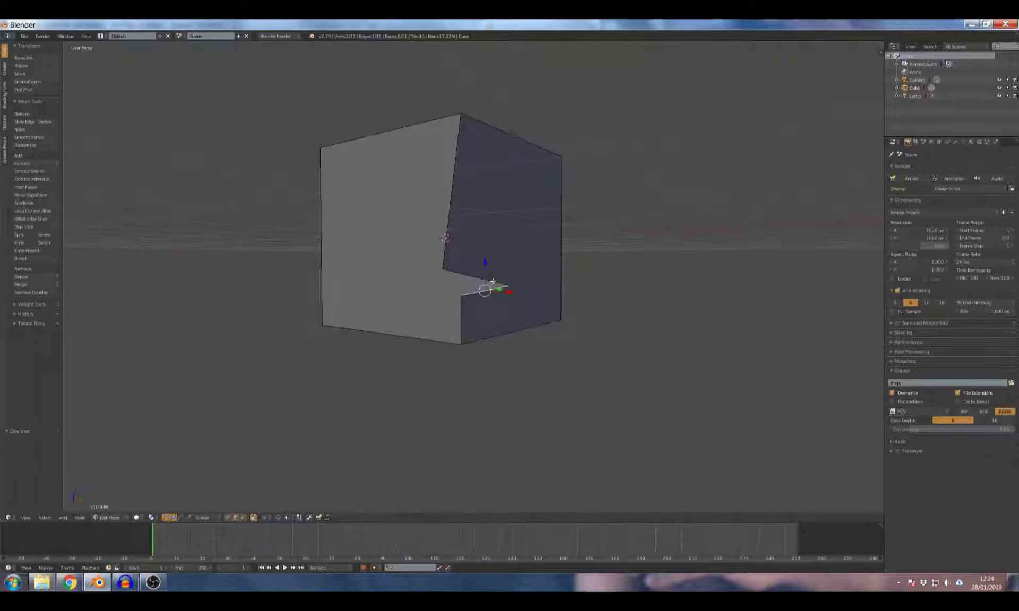